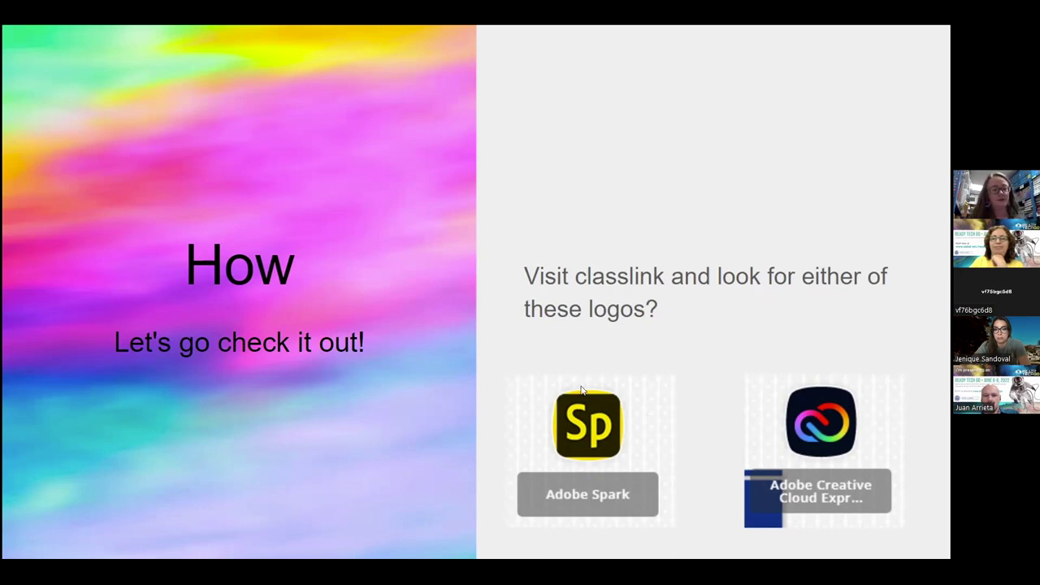
Leave the slide presentation and launch Adobe Creative Cloud Express from the ClassLink app page.
key("Escape")
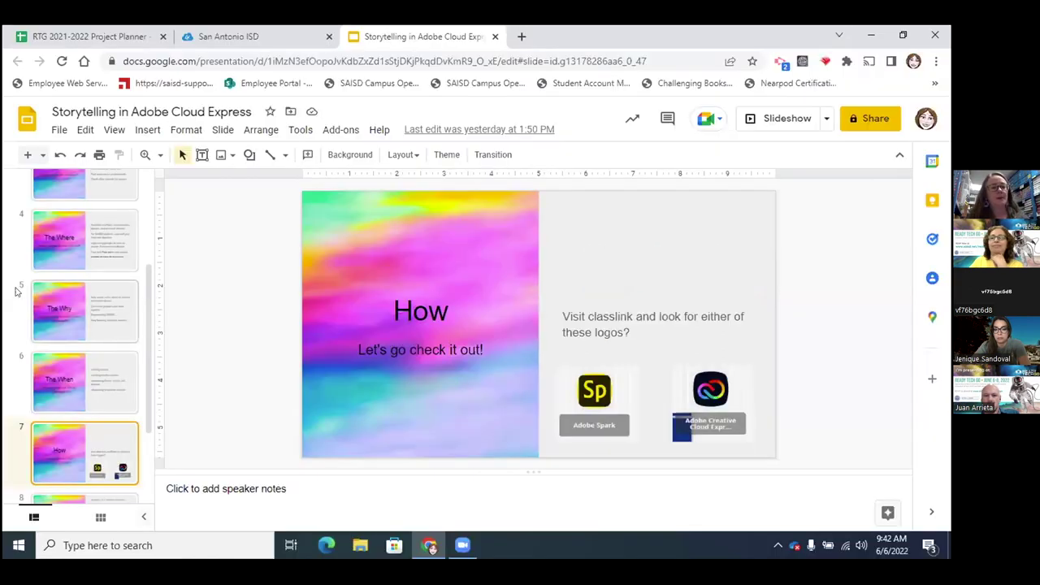
left_click(228, 37)
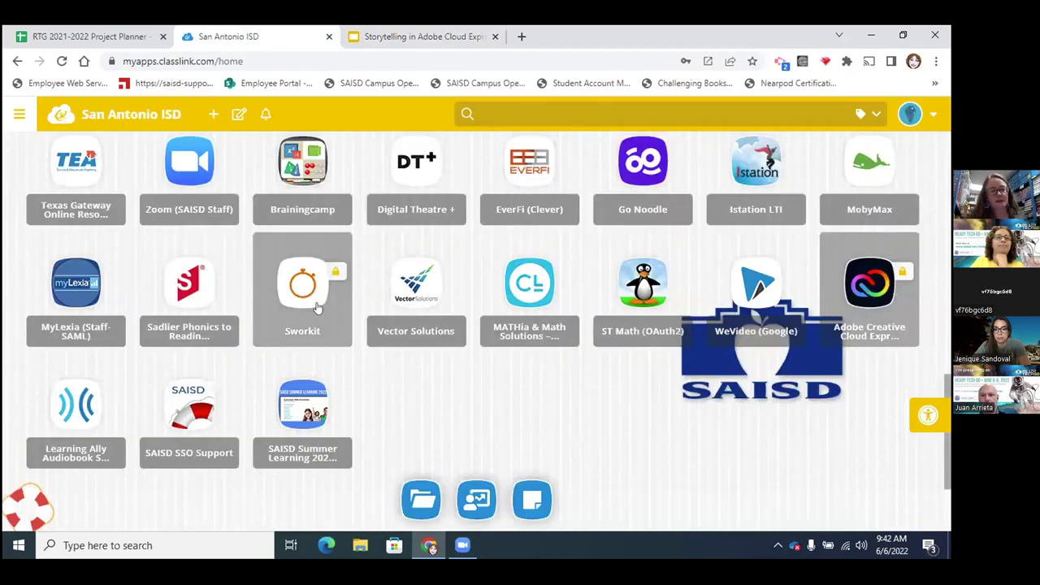
left_click(869, 290)
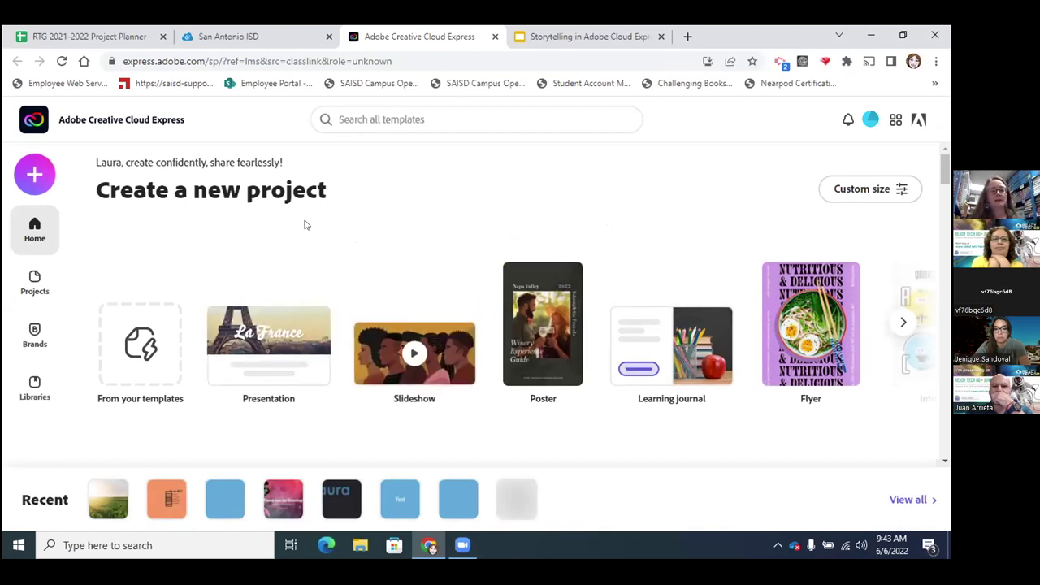
Check the account details and the list of Adobe web apps and services, closing the list when done.
left_click(868, 121)
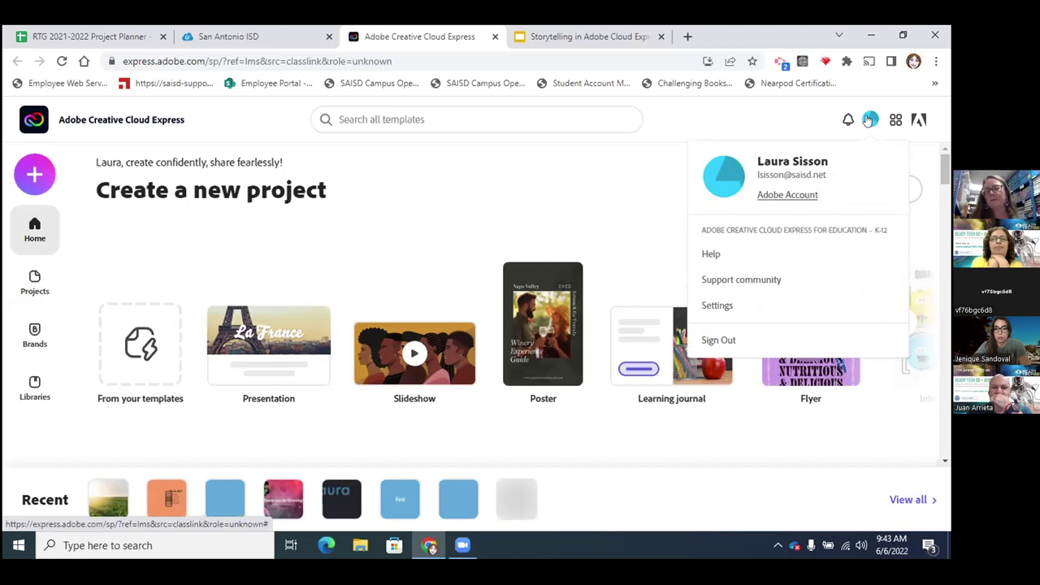
left_click(895, 120)
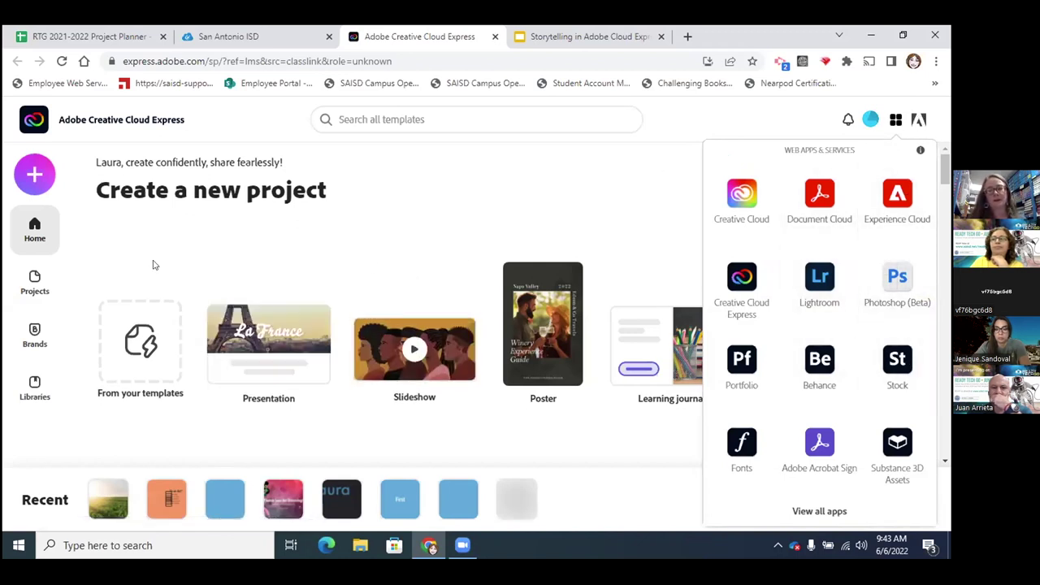
left_click(526, 203)
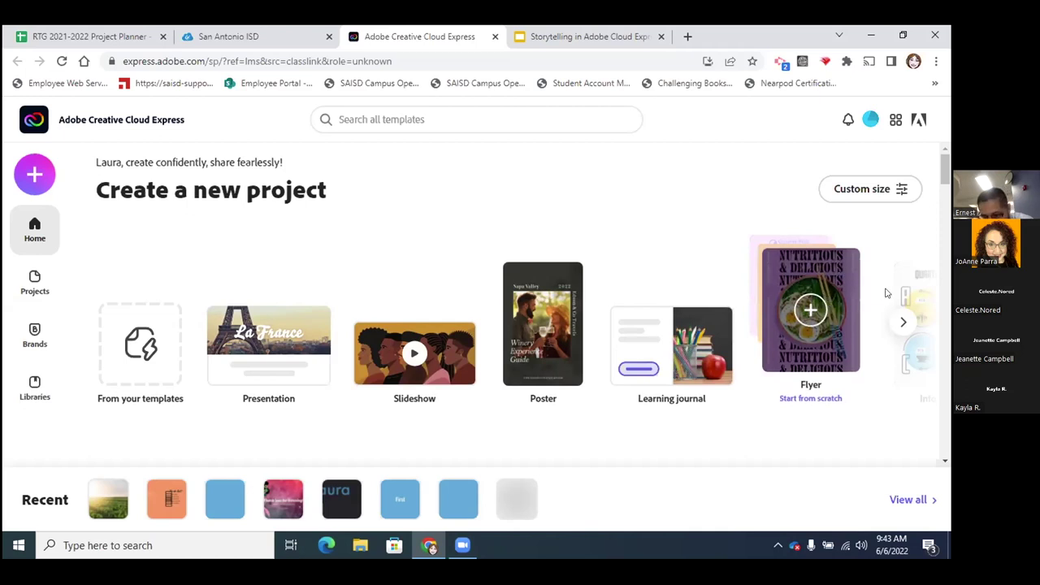
Browse the new-project types through to Report card and return to the start of the row.
left_click(902, 321)
left_click(900, 322)
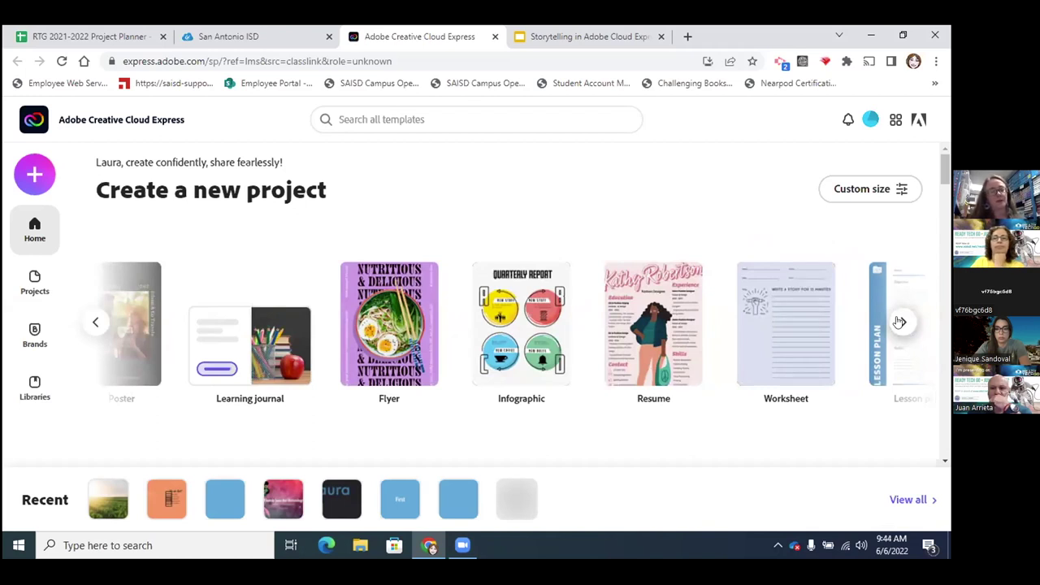
left_click(899, 322)
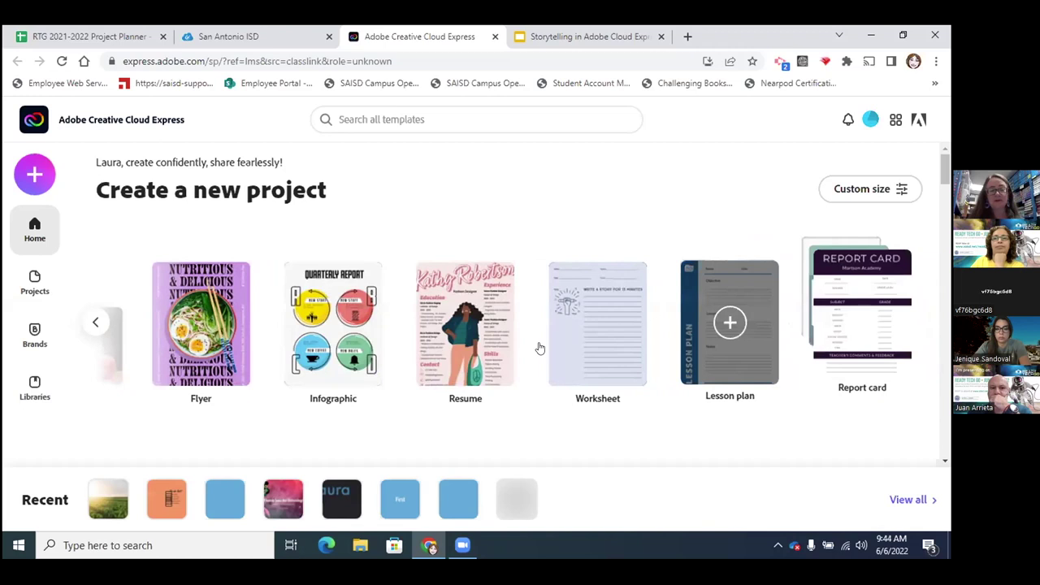
left_click(92, 324)
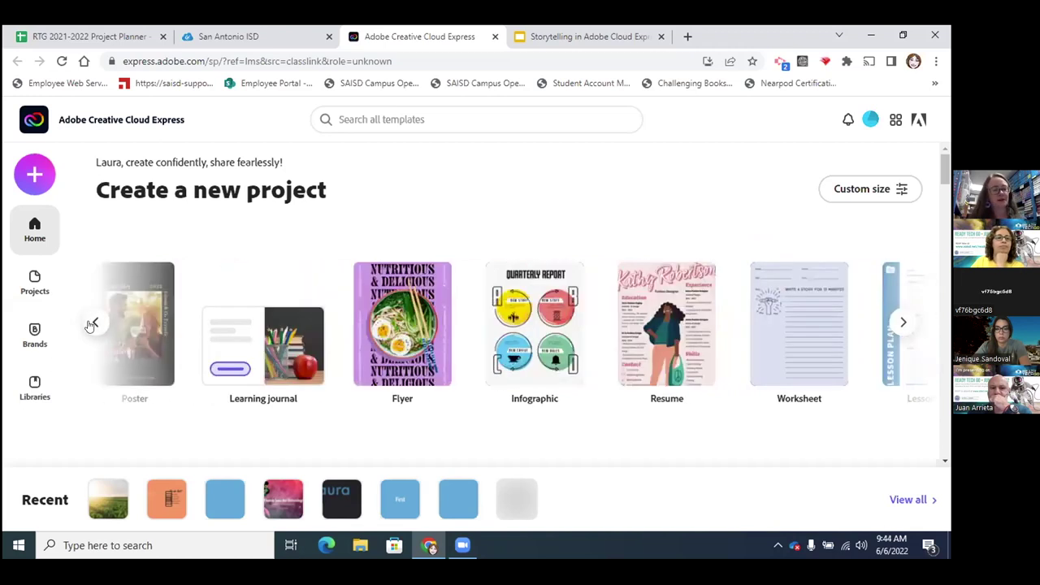
left_click(92, 324)
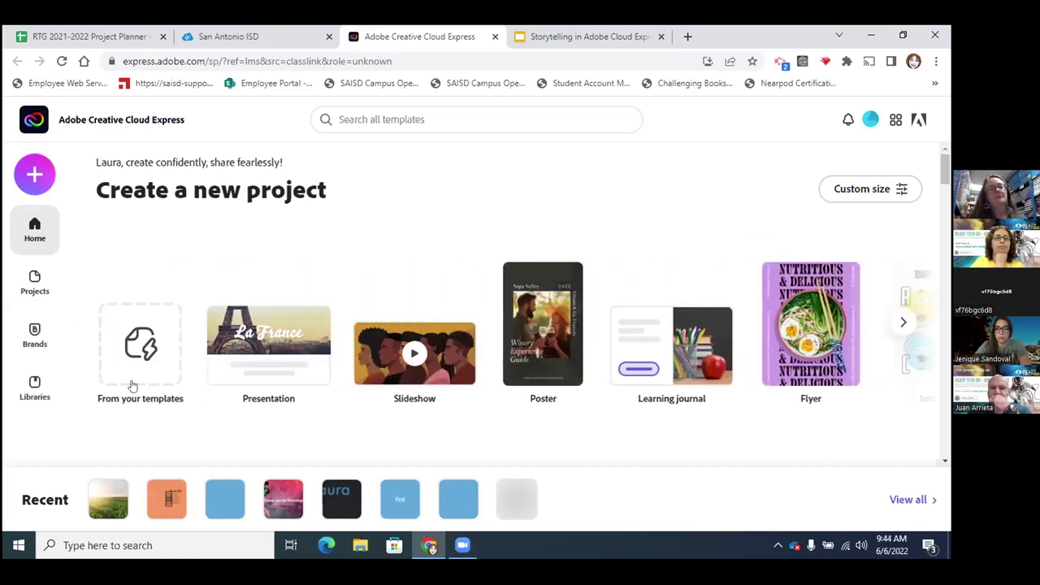
Start a slideshow project from scratch titled "My story" using the Promote an Idea story template.
mouse_move(396, 399)
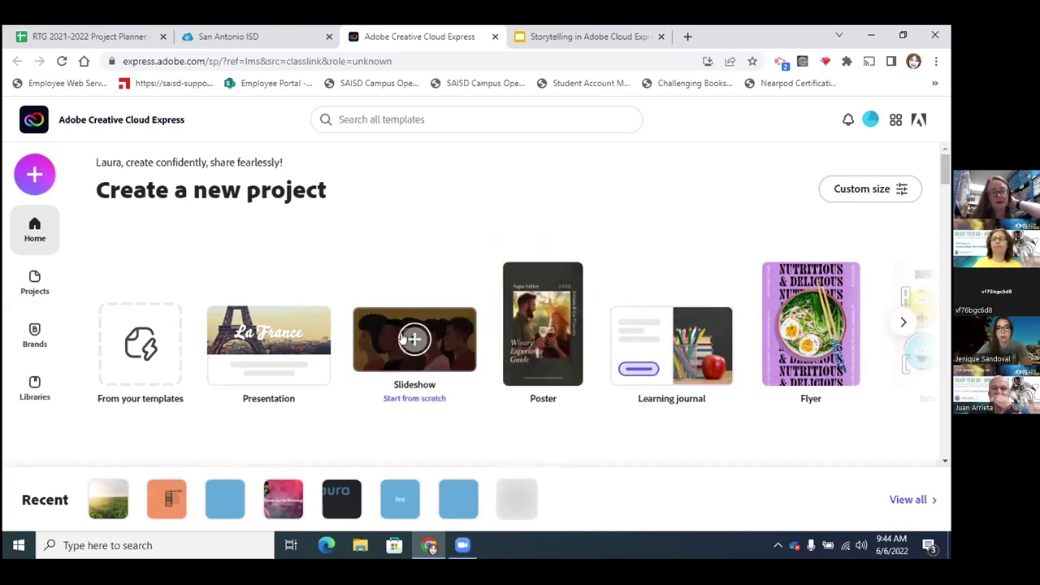
left_click(410, 339)
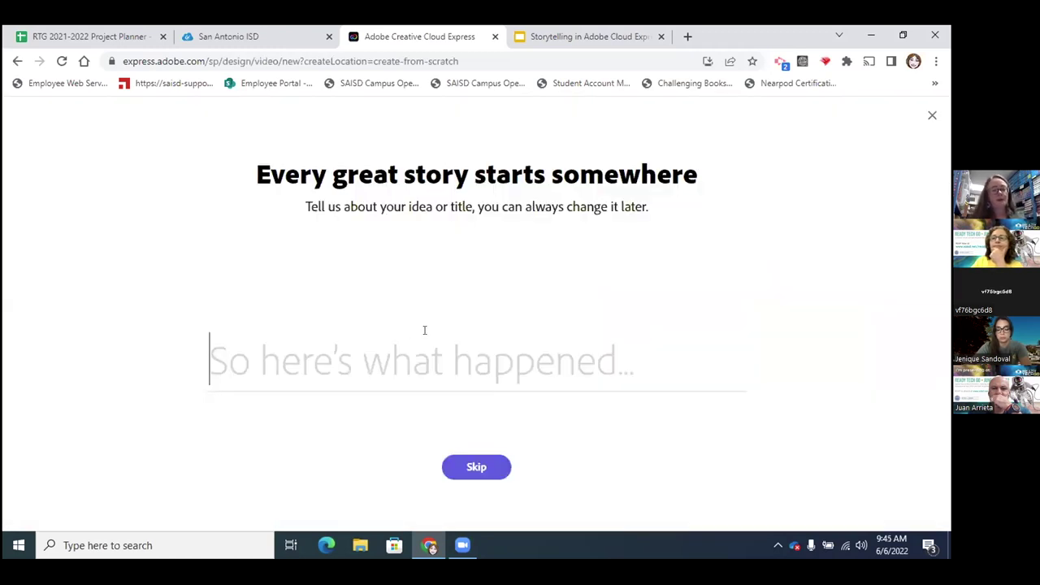
type("story")
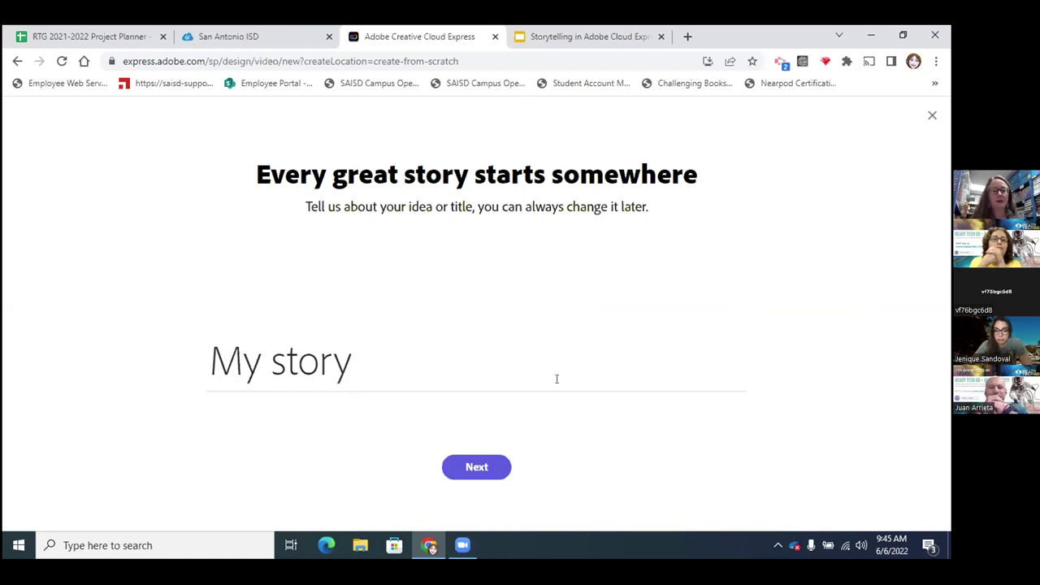
left_click(492, 461)
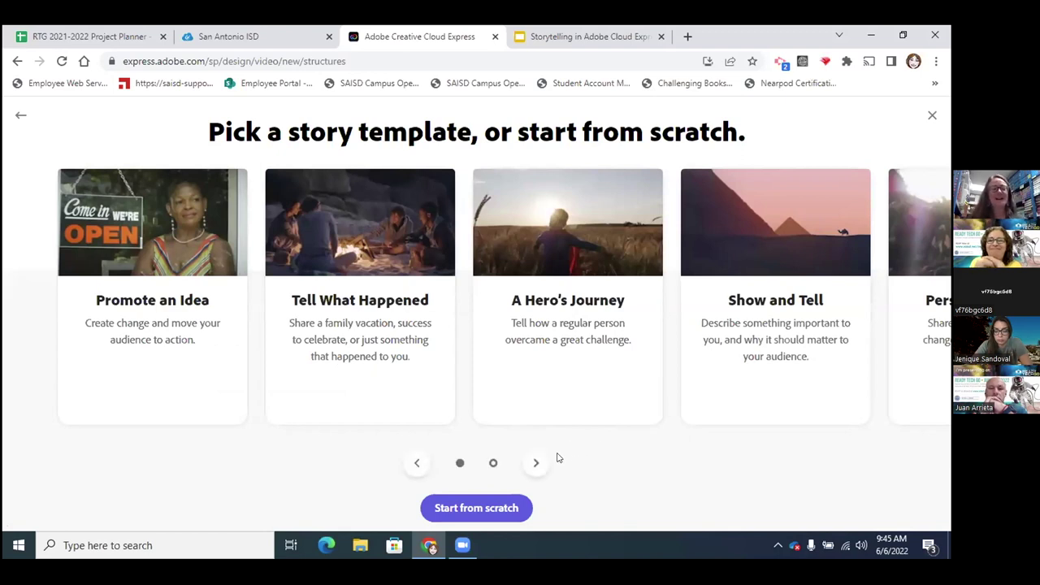
mouse_move(528, 413)
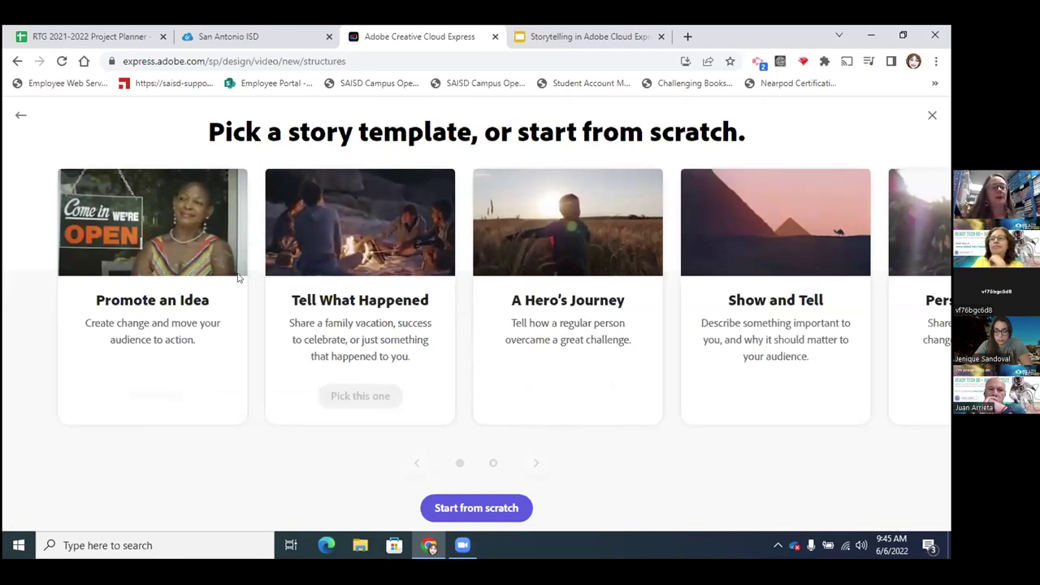
left_click(149, 252)
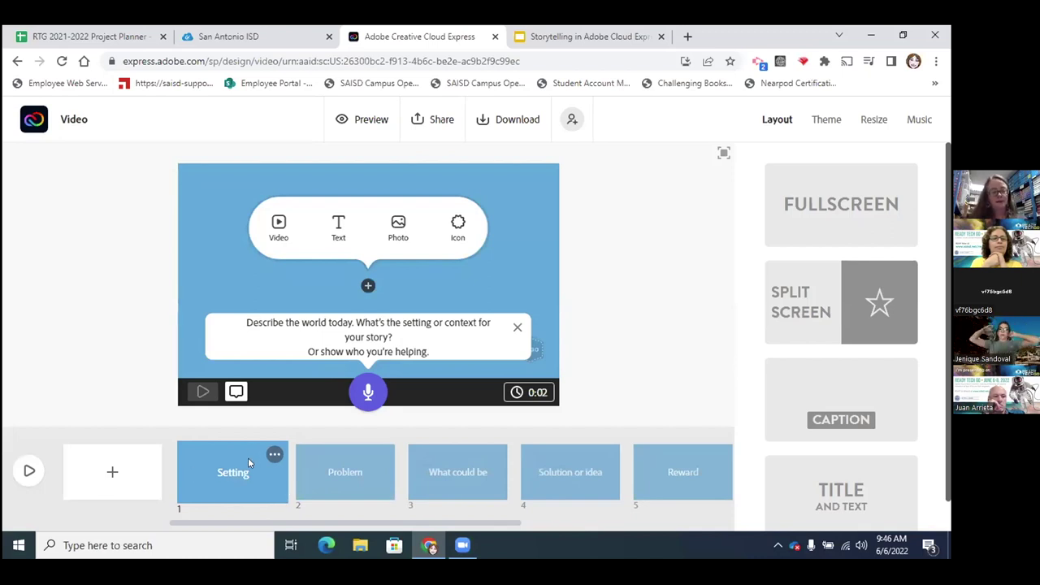
Read the story prompts on the Problem, What could be, Solution or idea and Reward slides, ending on the Setting slide.
left_click(336, 474)
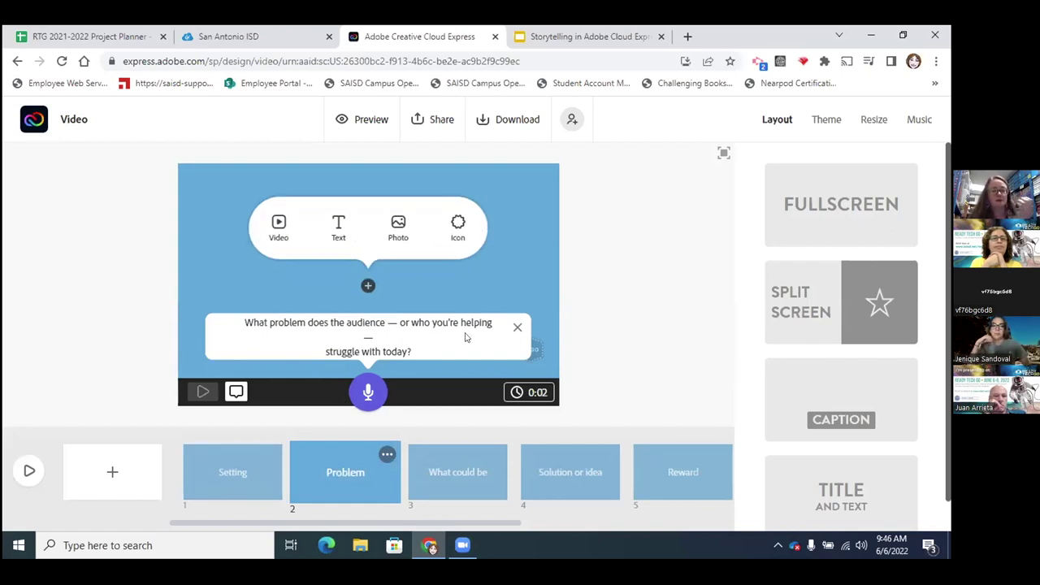
left_click(412, 466)
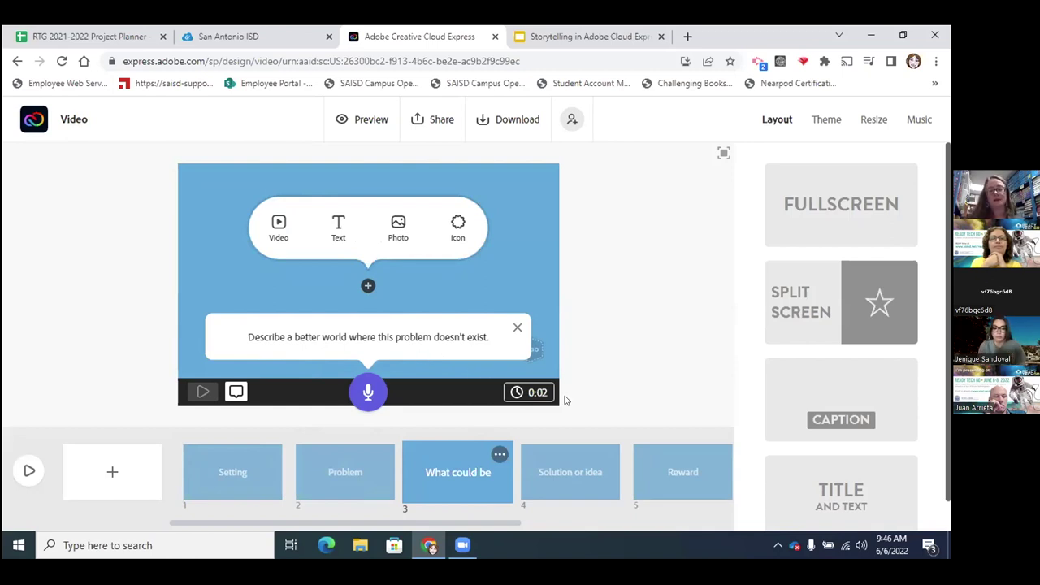
left_click(584, 457)
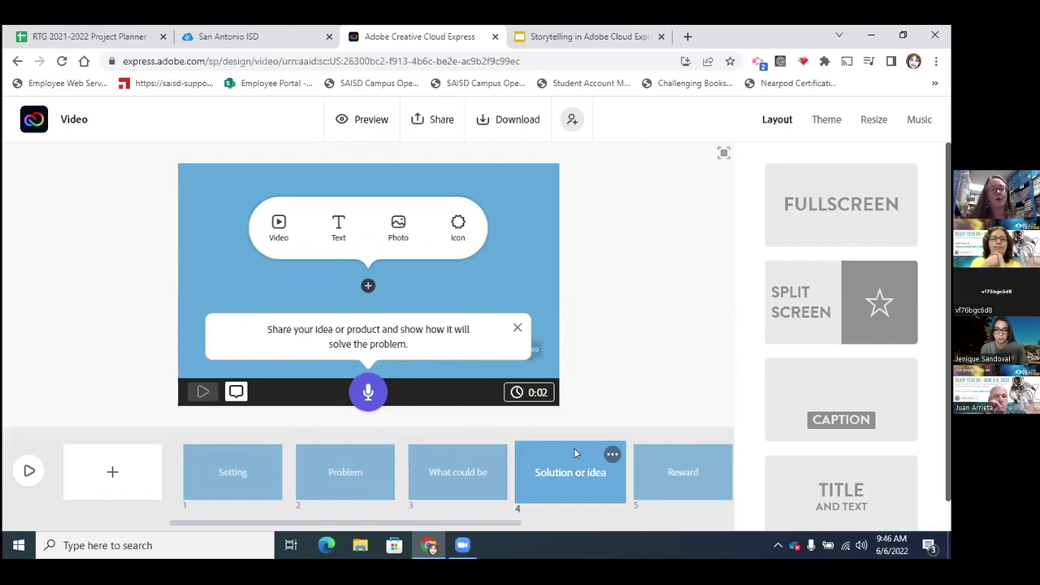
left_click(700, 455)
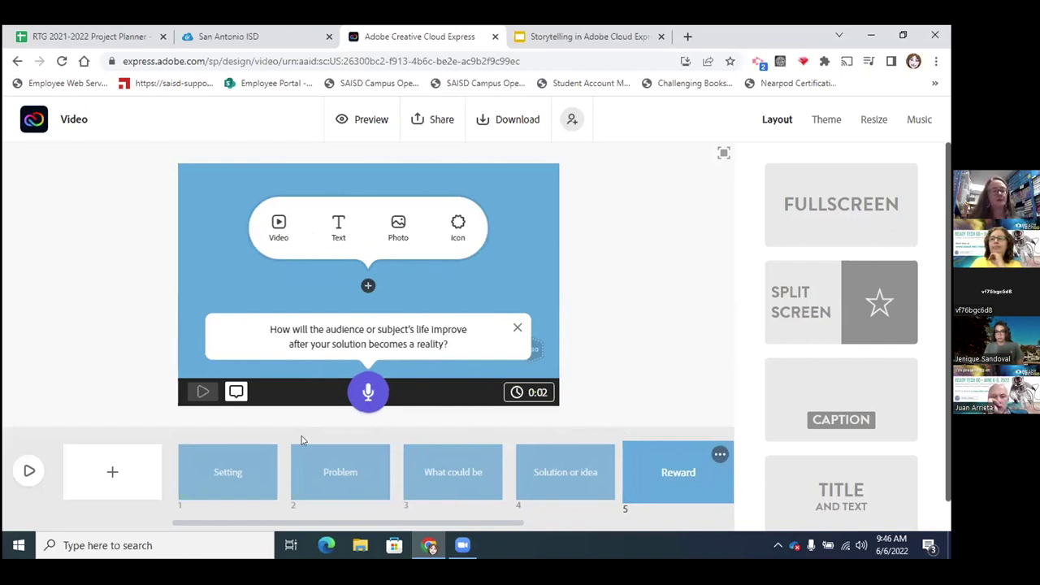
left_click(185, 479)
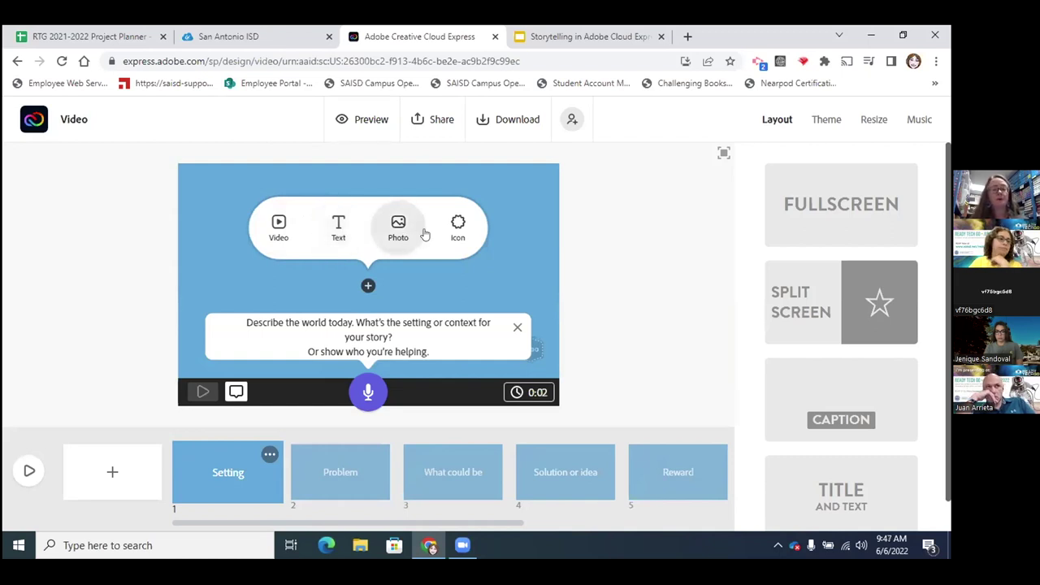
Look at the icon search and the video file picker for the Setting slide without adding anything.
left_click(450, 233)
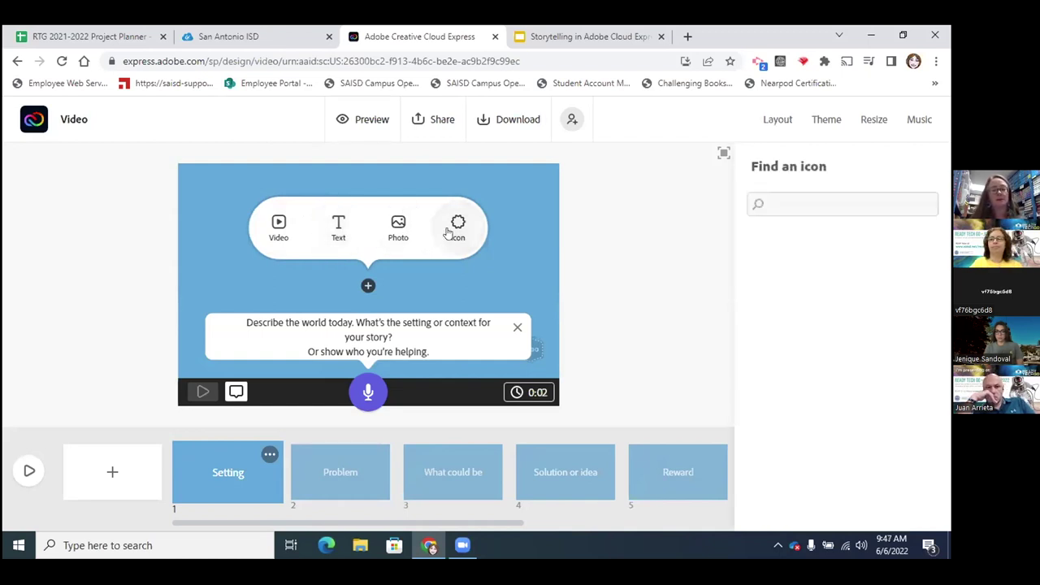
left_click(296, 222)
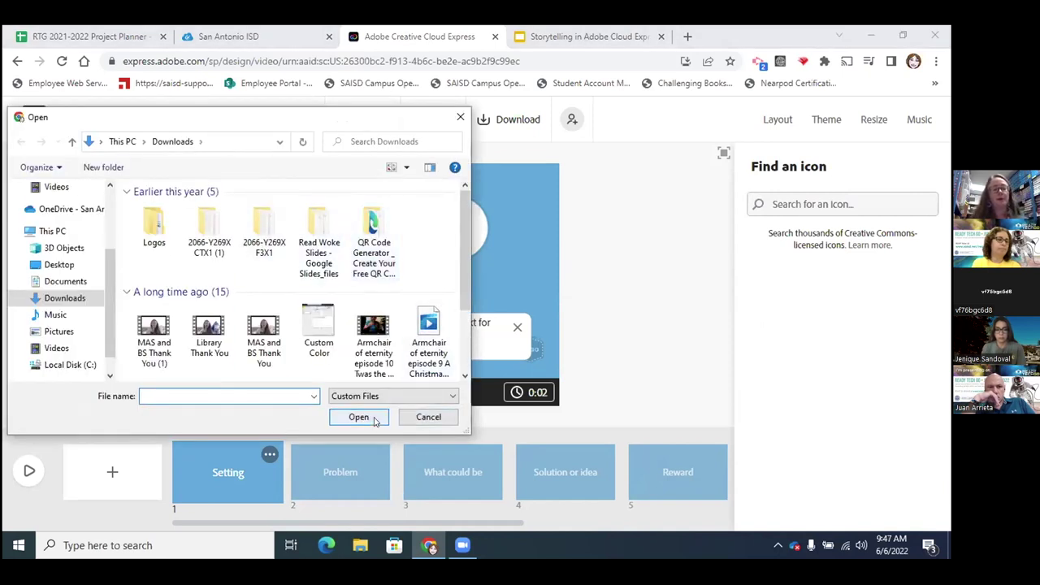
left_click(427, 416)
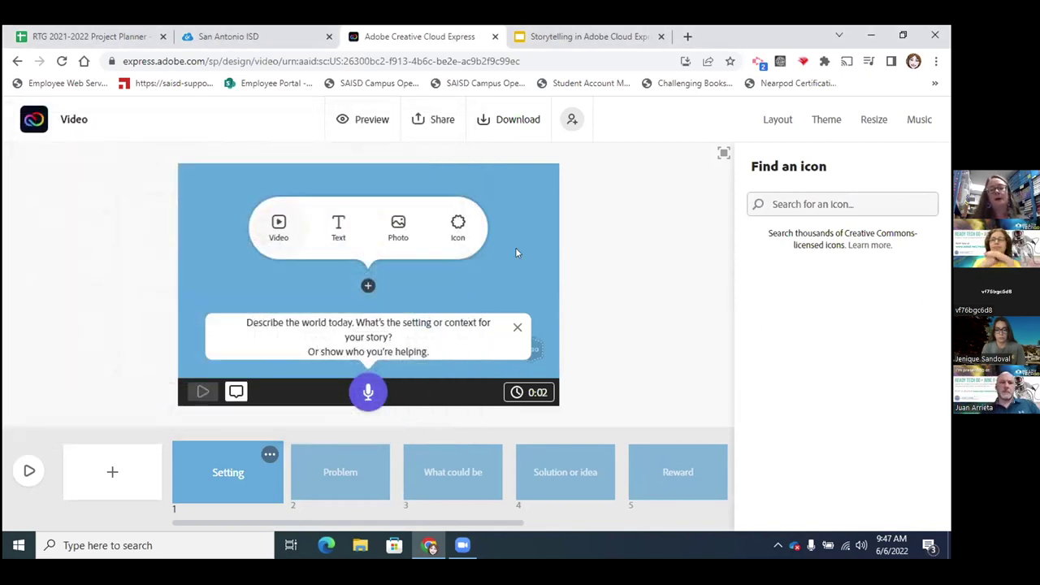
Add the Featured free photo of two men in garden chairs to the Setting slide and apply the Split Screen layout.
left_click(399, 228)
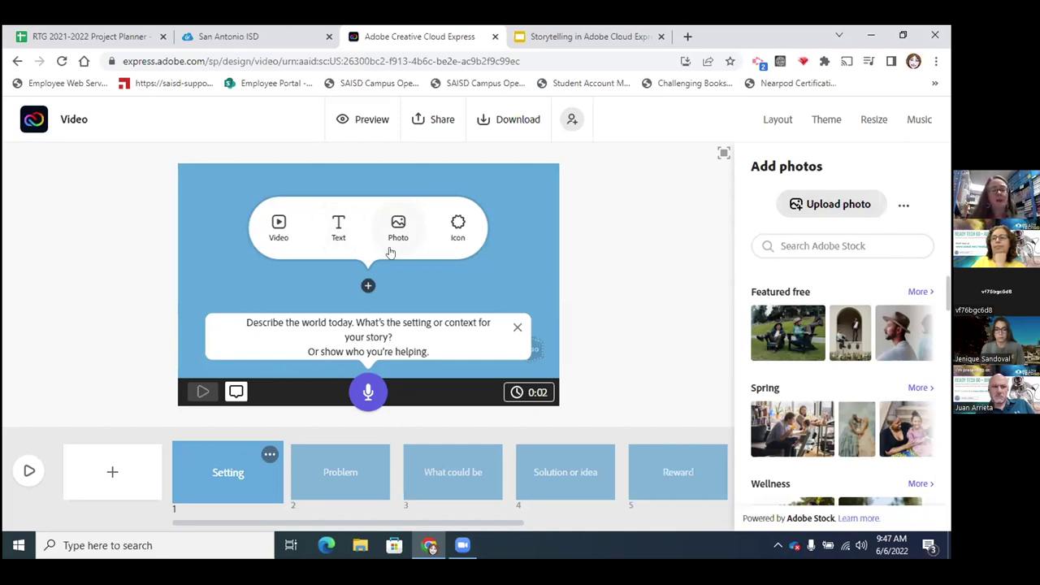
left_click(776, 325)
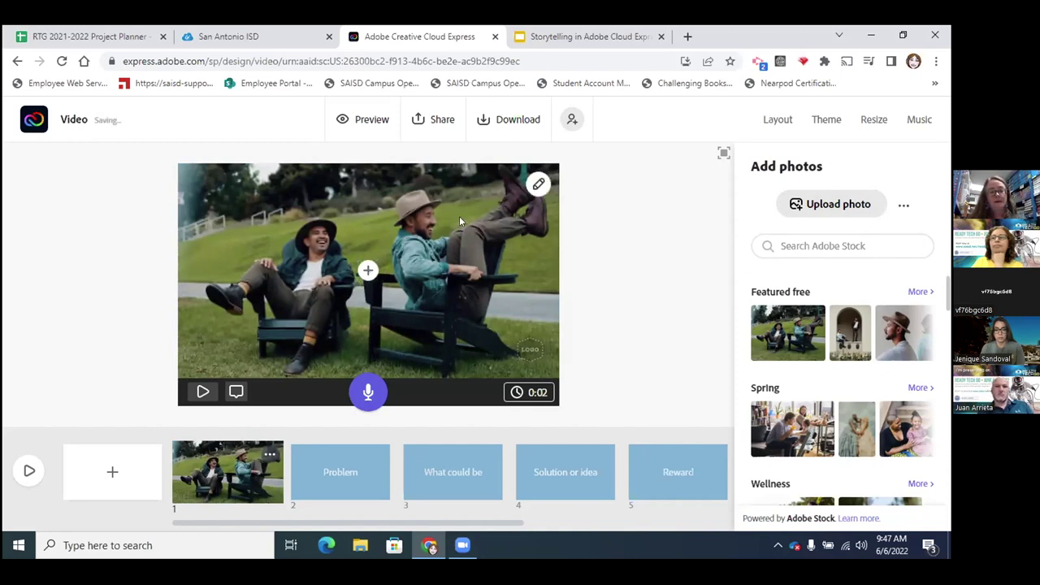
left_click(533, 186)
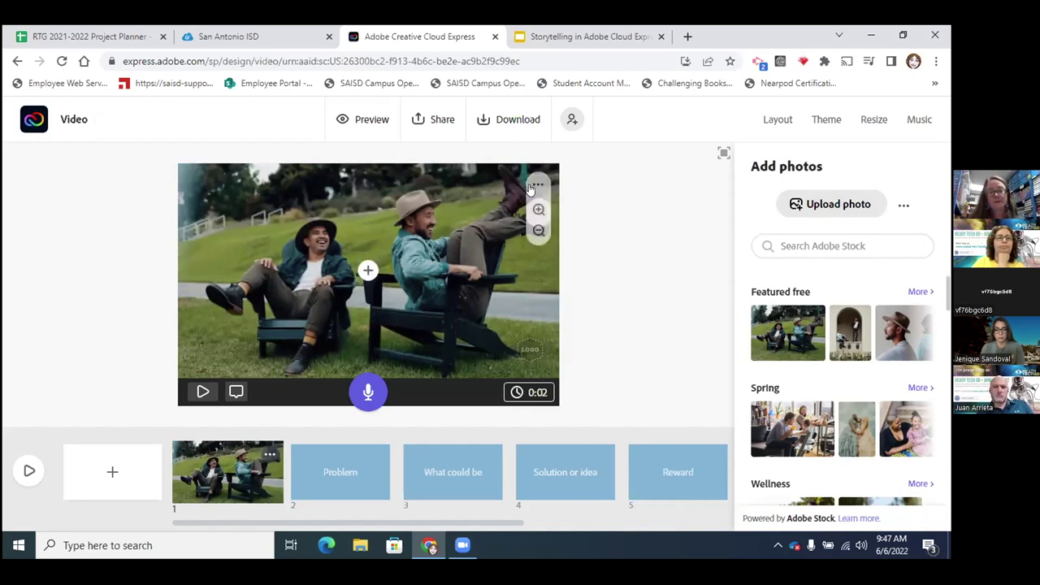
left_click(535, 188)
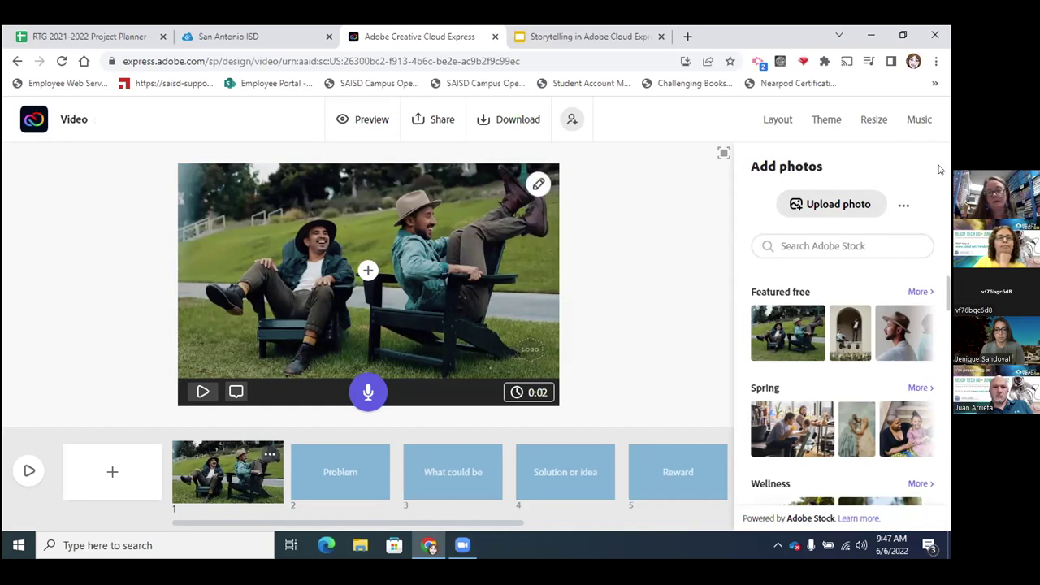
left_click(776, 122)
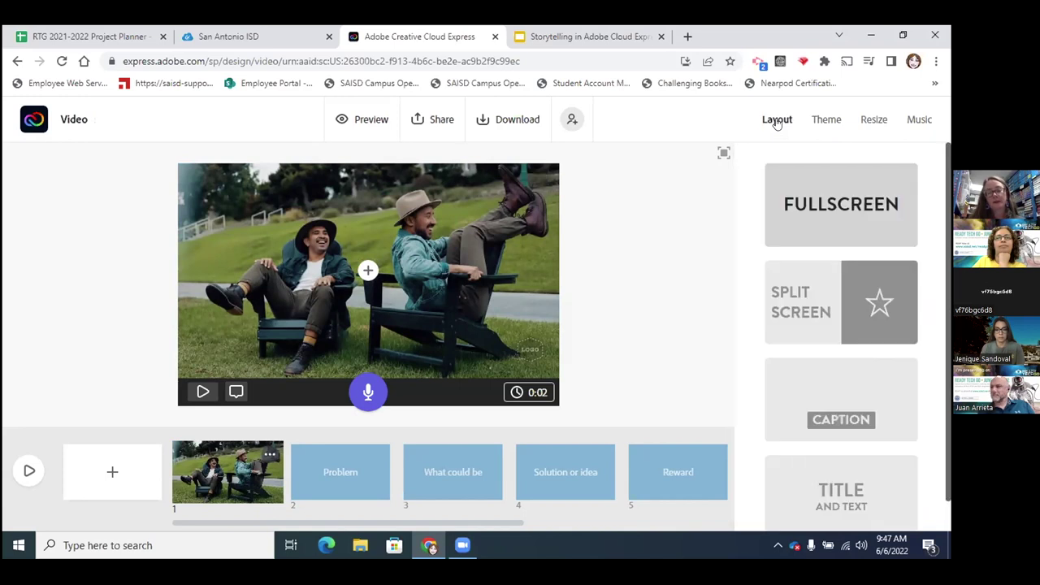
left_click(861, 292)
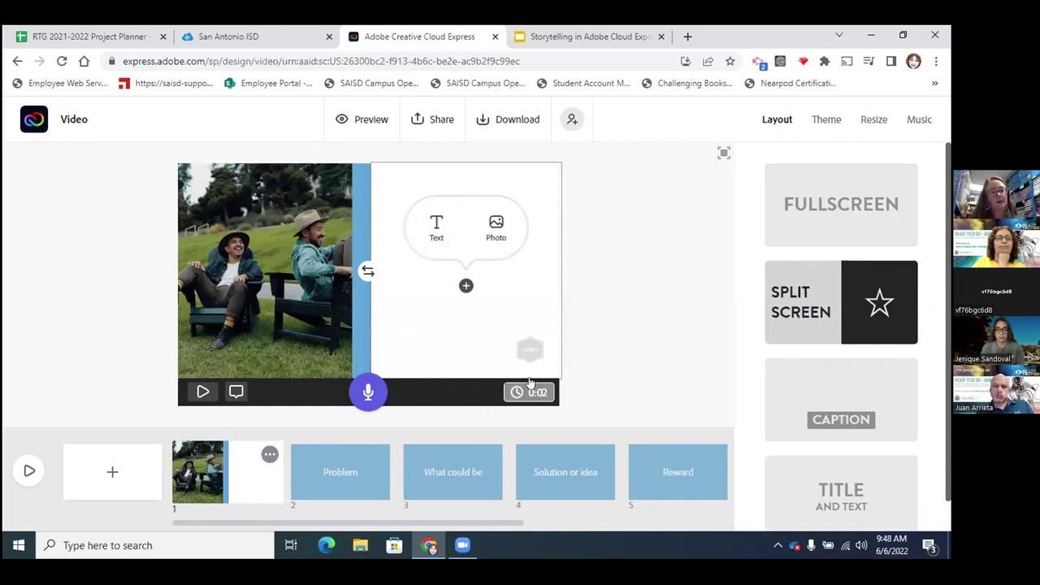
Try to record a voice narration for the first slide and play it back.
left_click(368, 394)
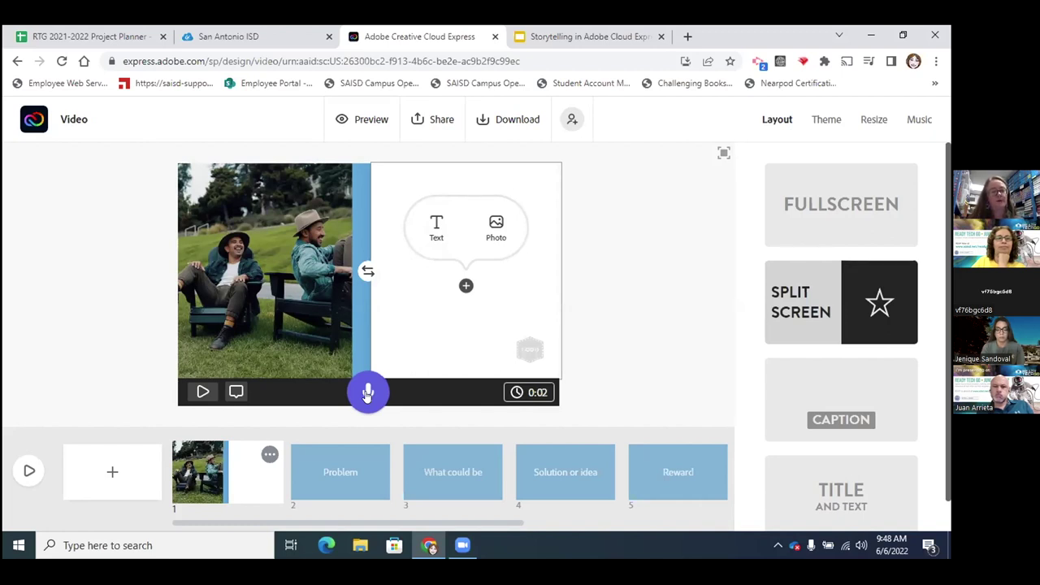
left_click(368, 393)
left_click(368, 393)
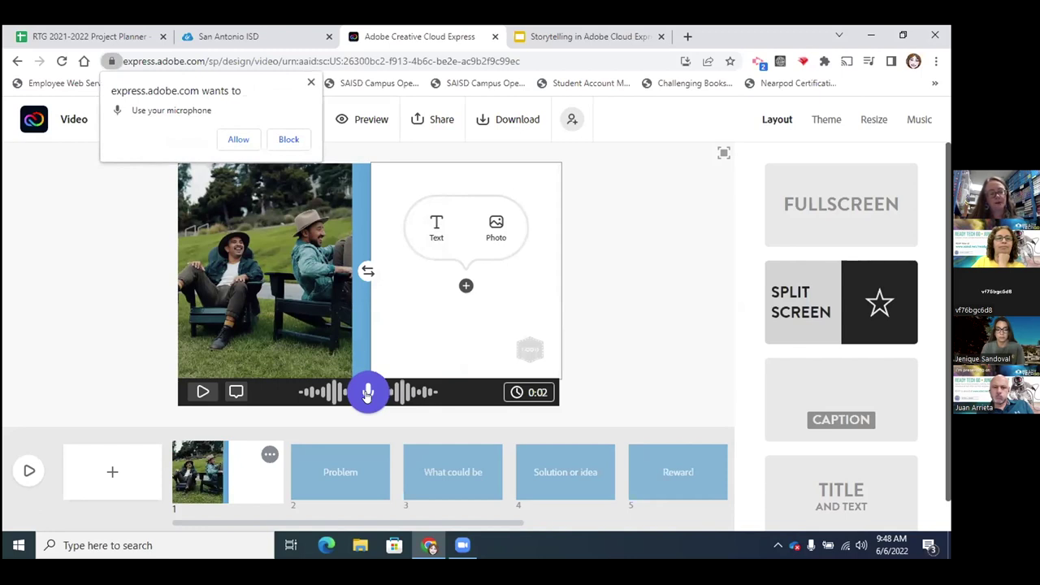
left_click(368, 394)
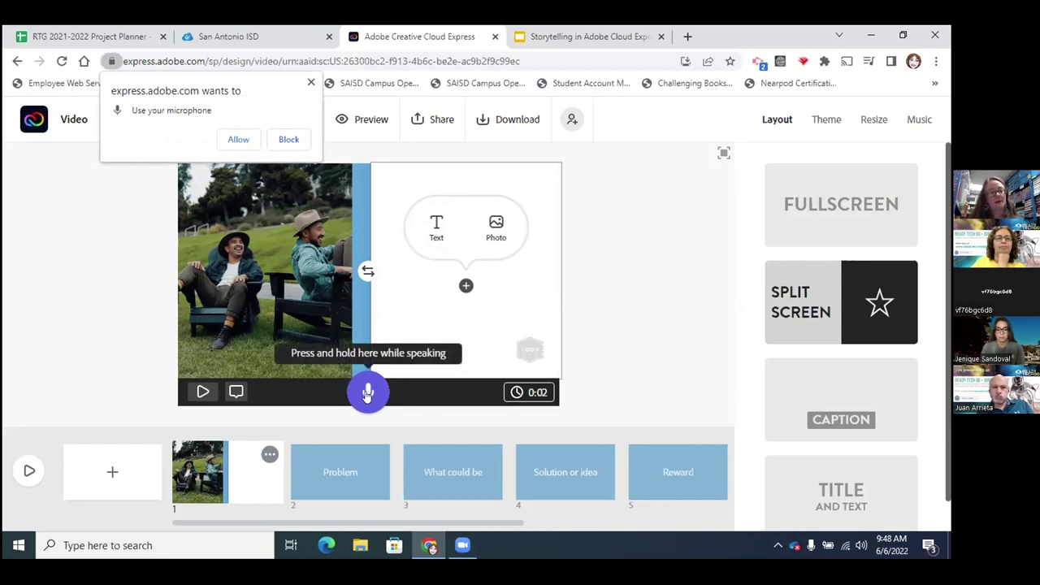
left_click(195, 393)
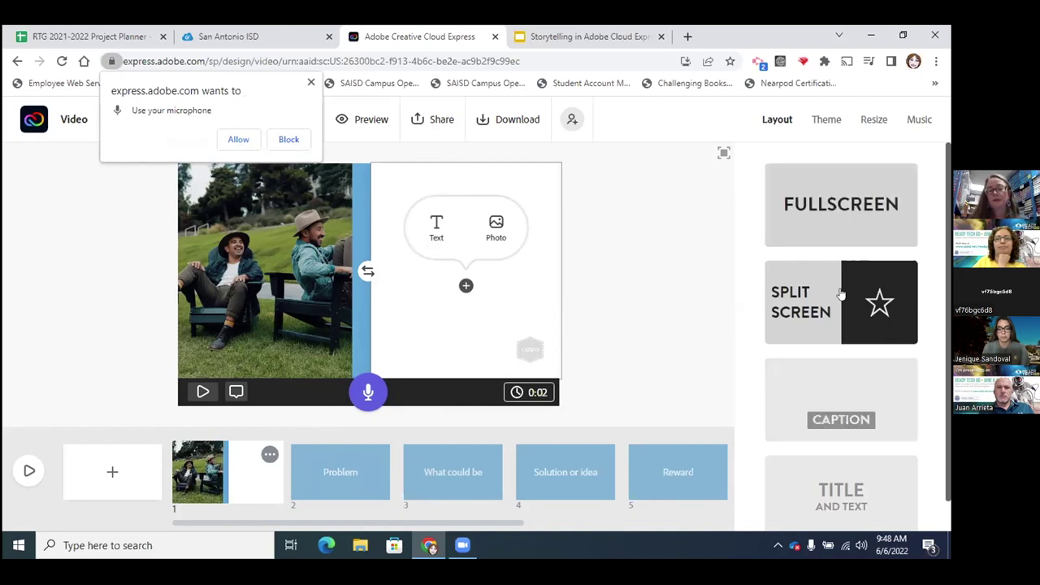
Look through the available slide layouts and video themes without changing the current slide.
scroll(823, 233, "down", 1)
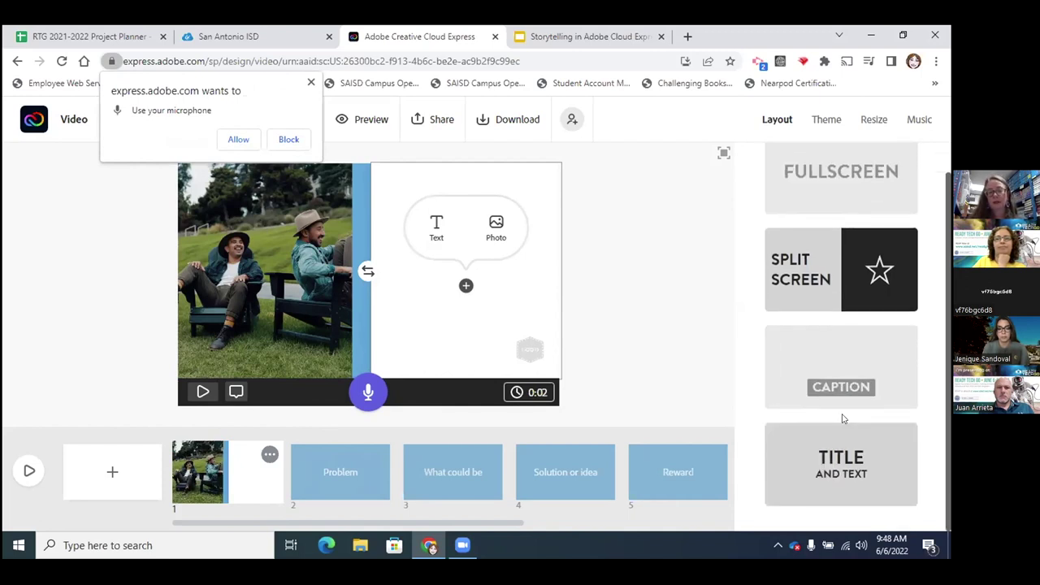
left_click(823, 120)
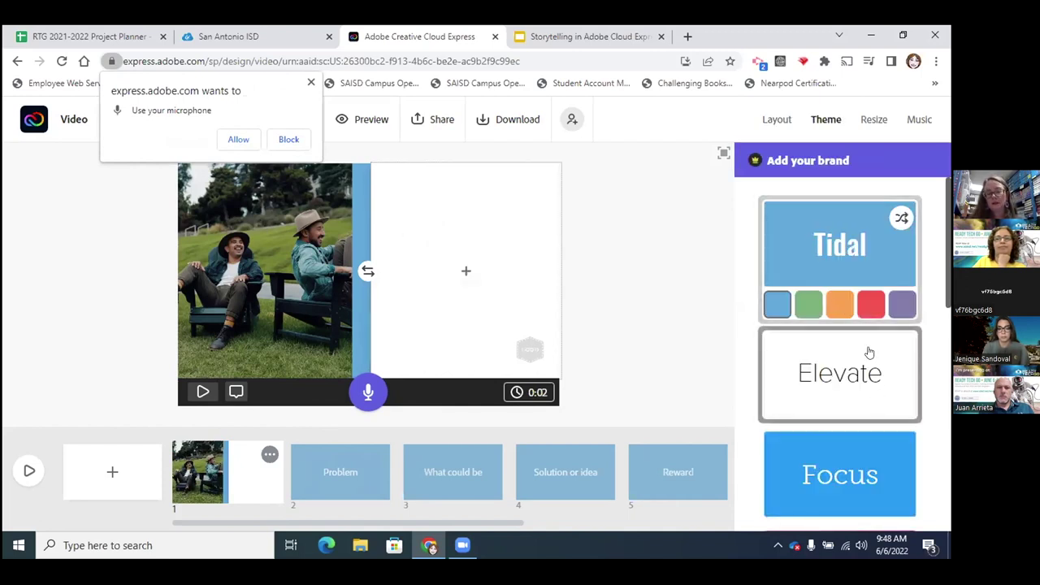
scroll(867, 353, "down", 3)
Try the Square size for the video and set it back to Widescreen.
left_click(871, 122)
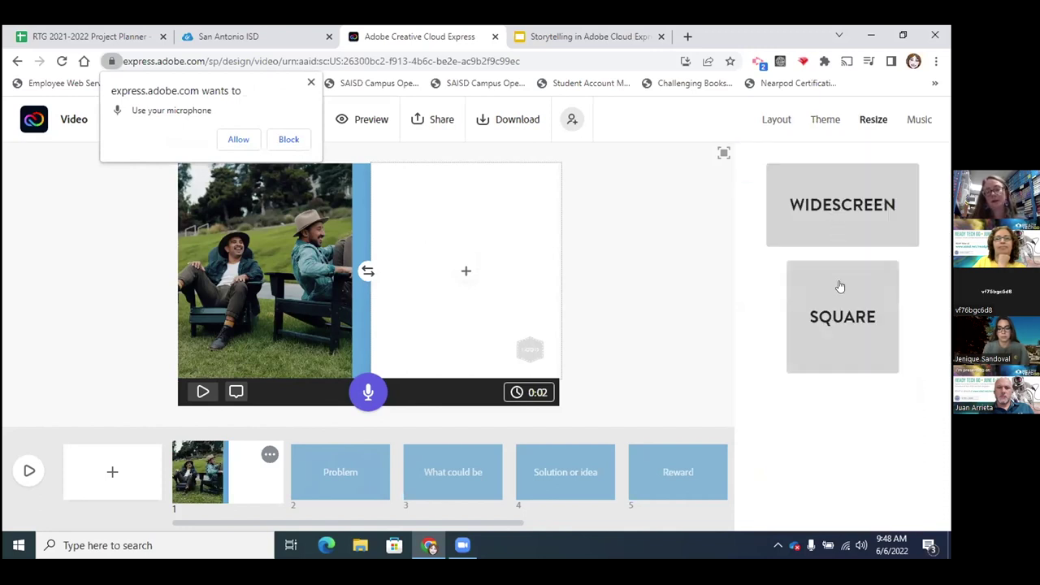
left_click(840, 287)
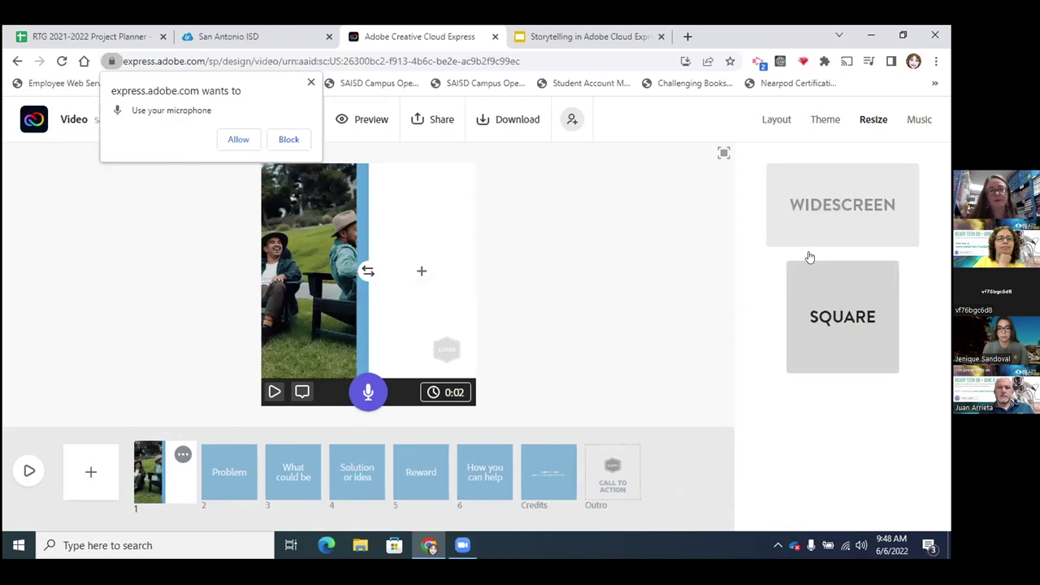
left_click(800, 216)
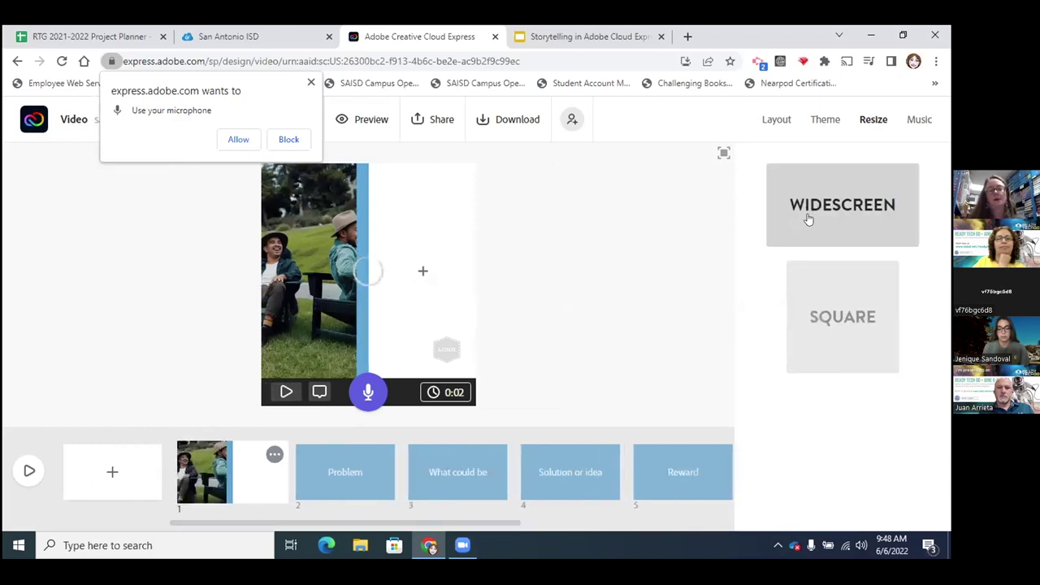
Look at the built-in music tracks for the video and allow the site to use the microphone.
left_click(911, 121)
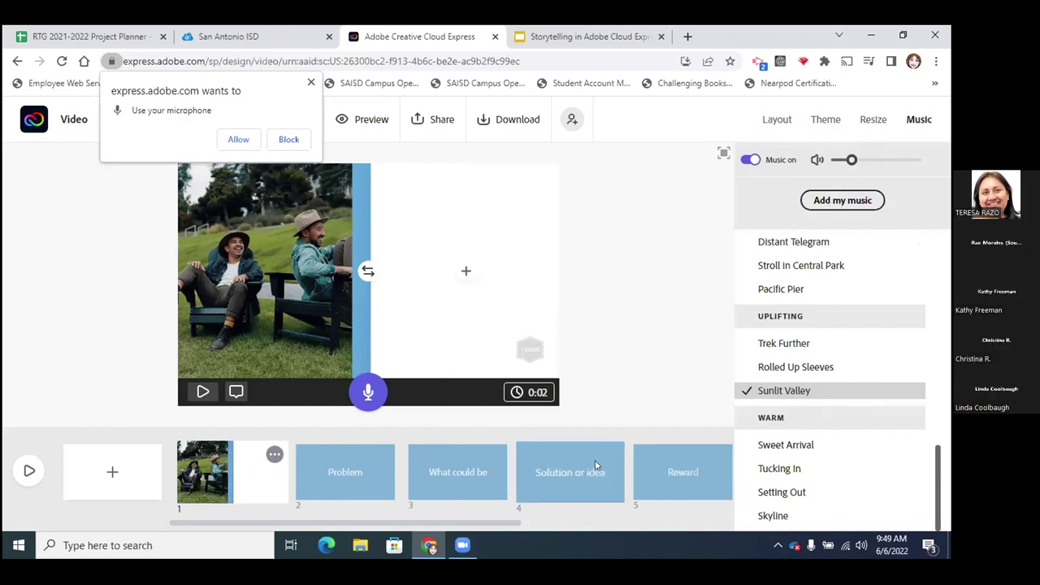
left_click(253, 142)
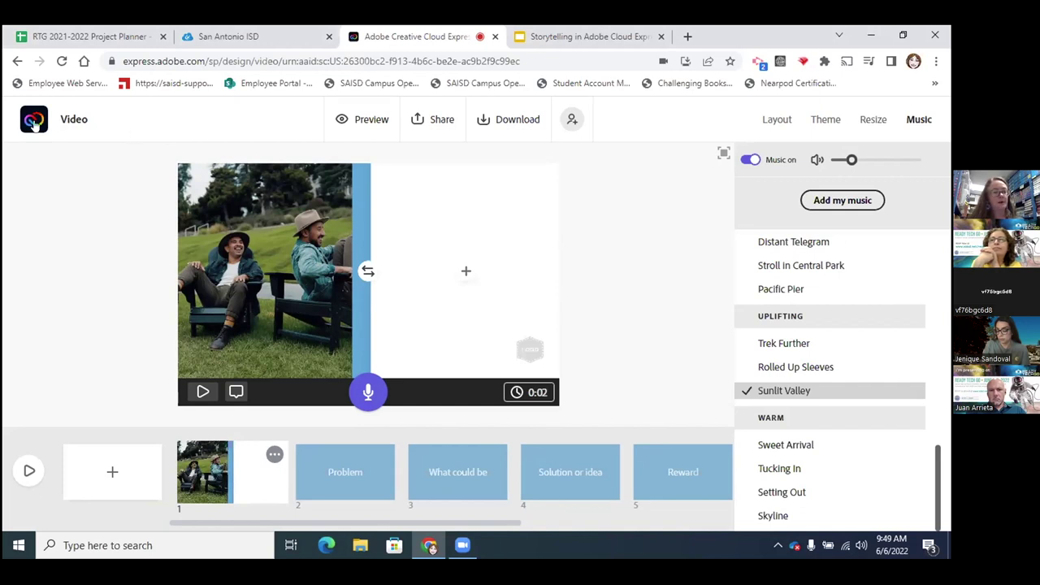
Create a new slideshow titled "story 2" from the fifth story template, the one following Show and Tell.
left_click(34, 121)
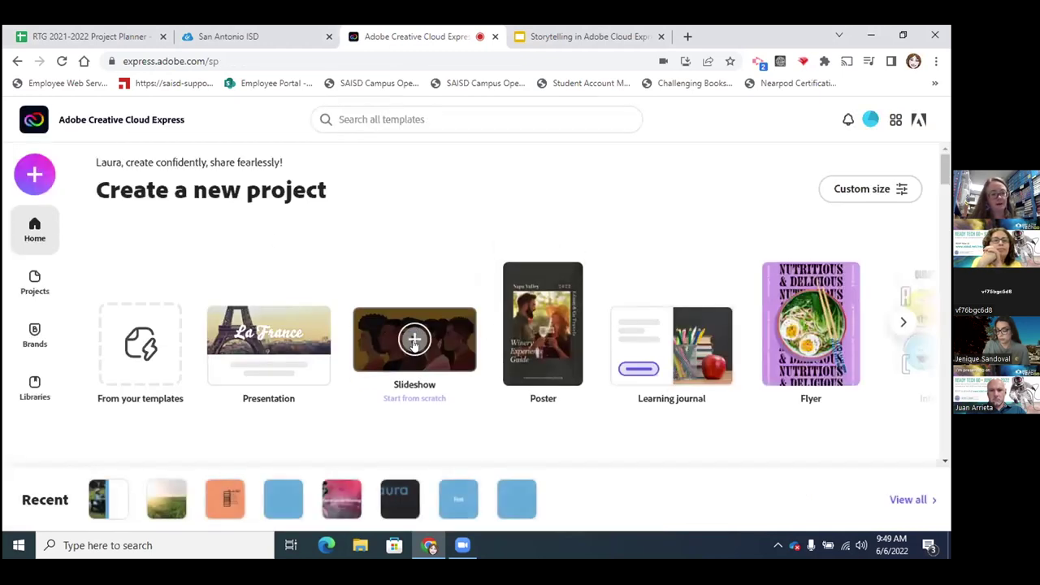
left_click(415, 341)
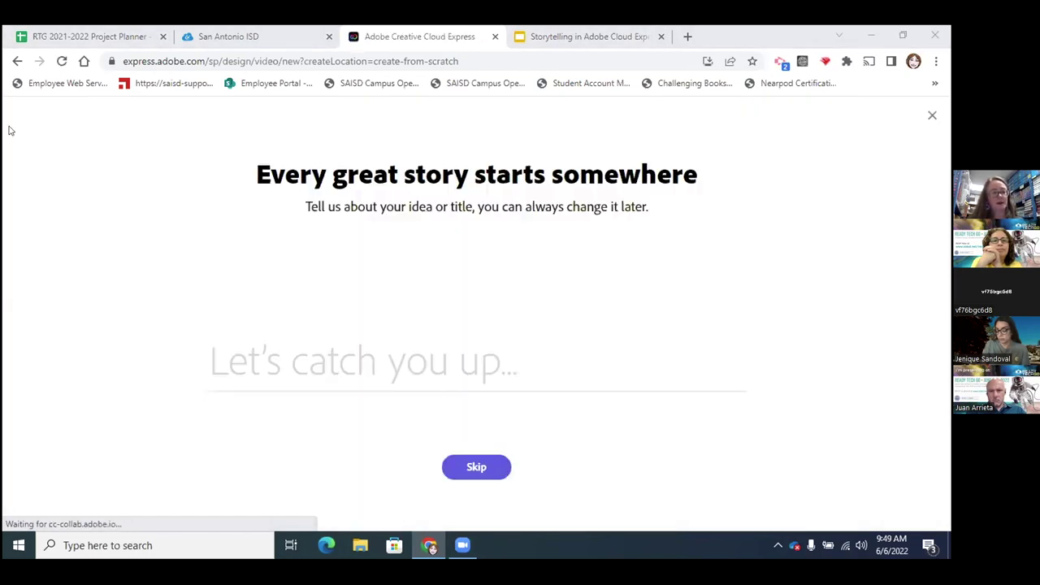
left_click(389, 358)
type("story 2")
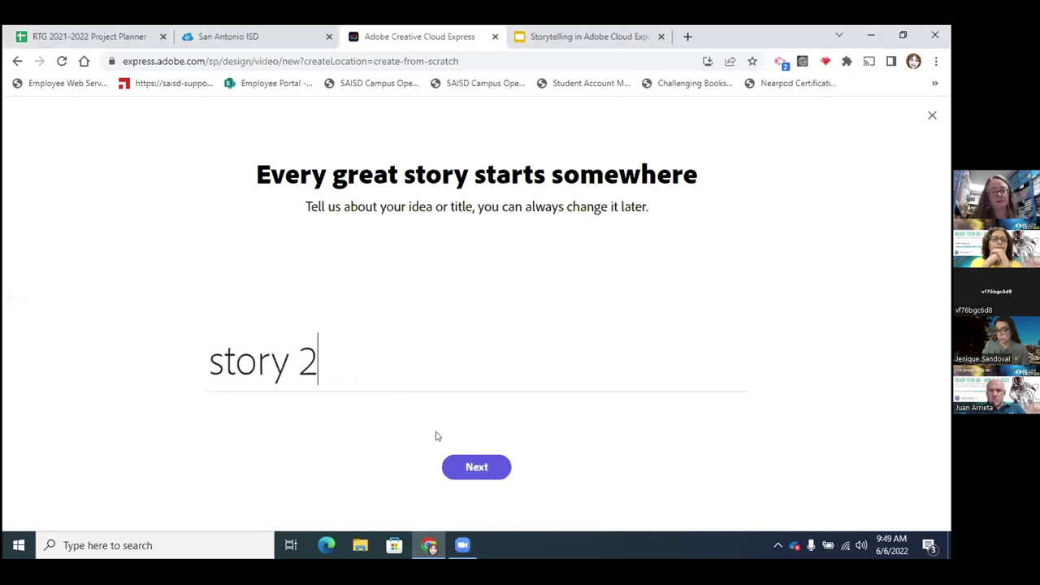
left_click(476, 466)
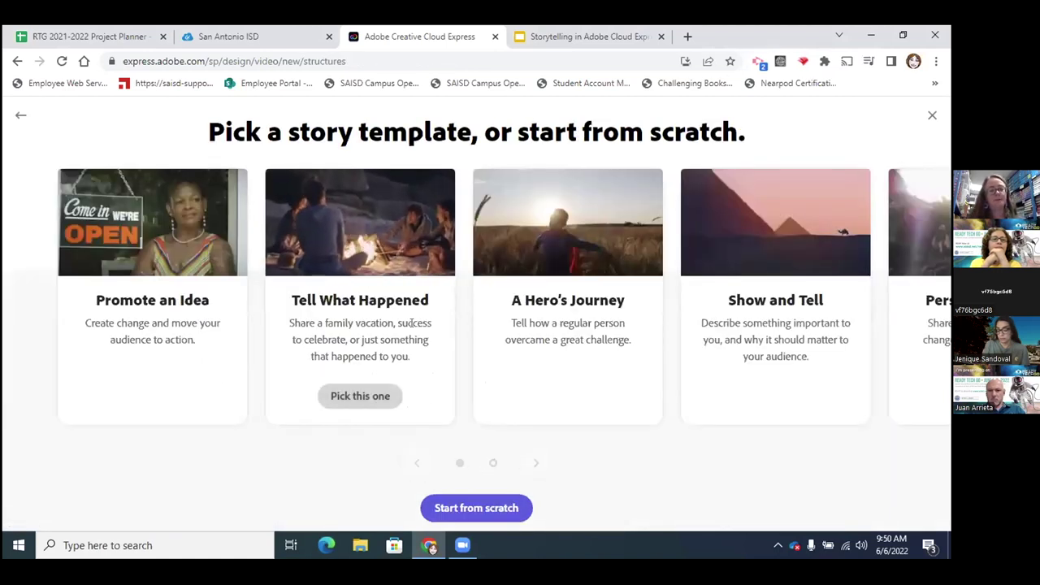
mouse_move(587, 260)
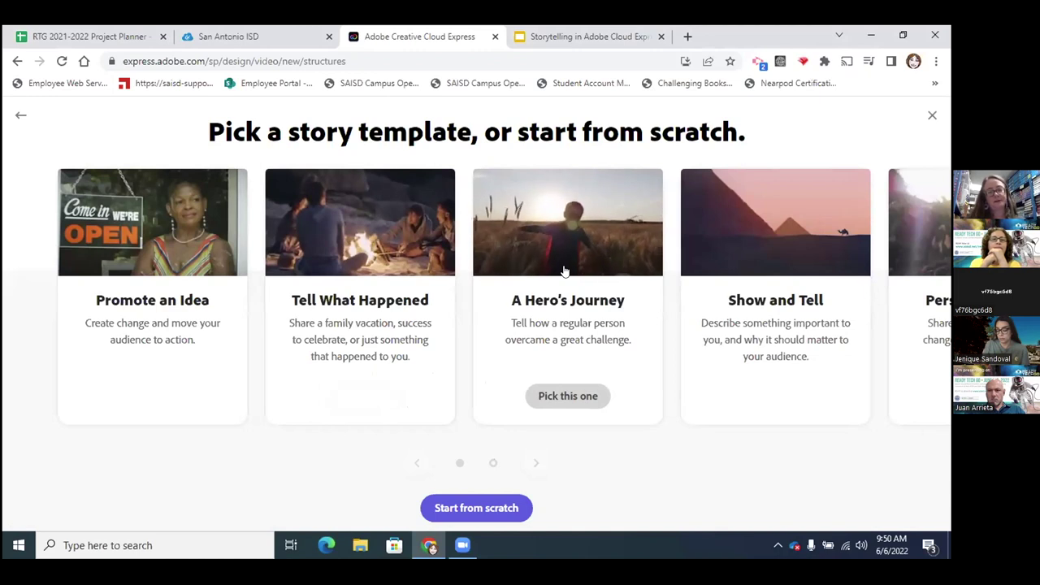
mouse_move(783, 269)
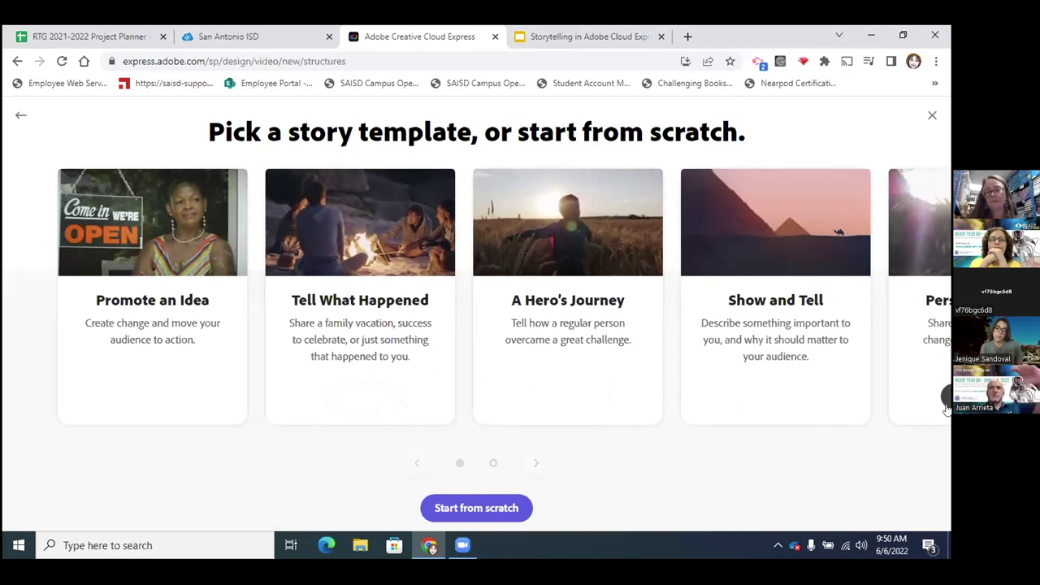
left_click(946, 406)
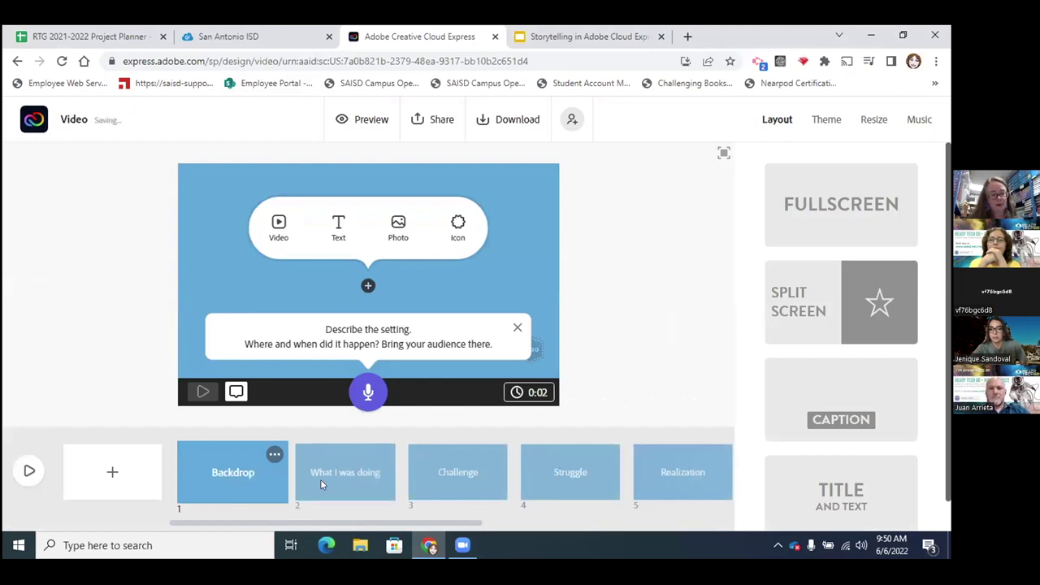
Read the story prompts on the What I was doing, Challenge, Struggle and Realization slides.
left_click(371, 476)
left_click(442, 478)
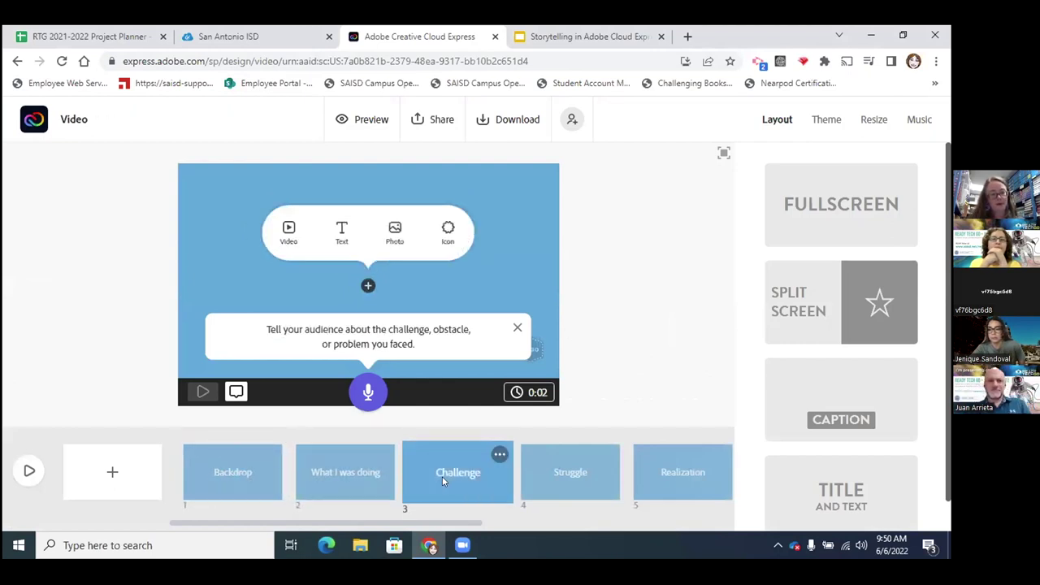
left_click(554, 455)
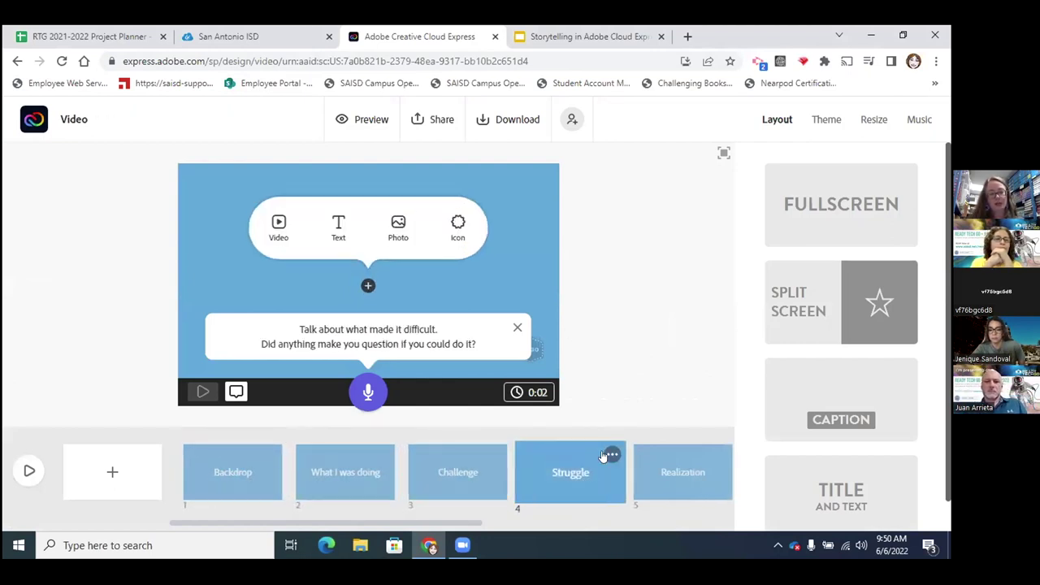
left_click(695, 464)
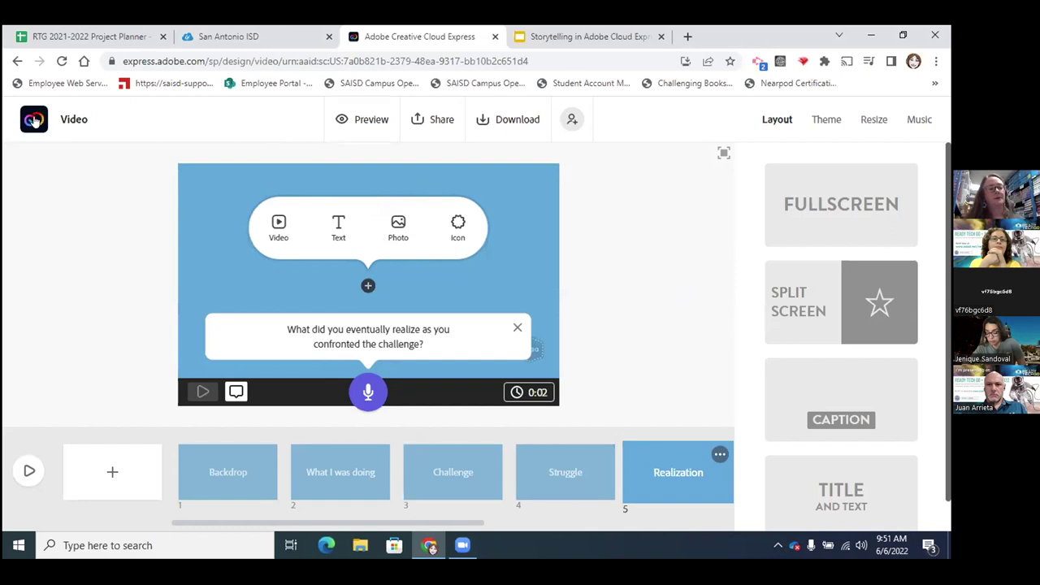
Create another slideshow from scratch without entering a title and add two blank slides to it.
left_click(34, 125)
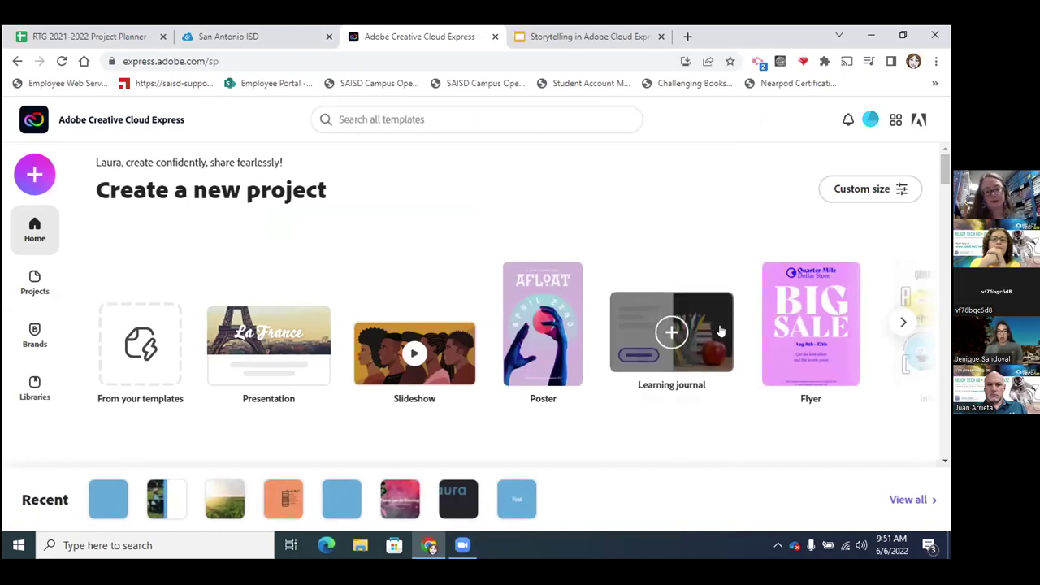
left_click(452, 363)
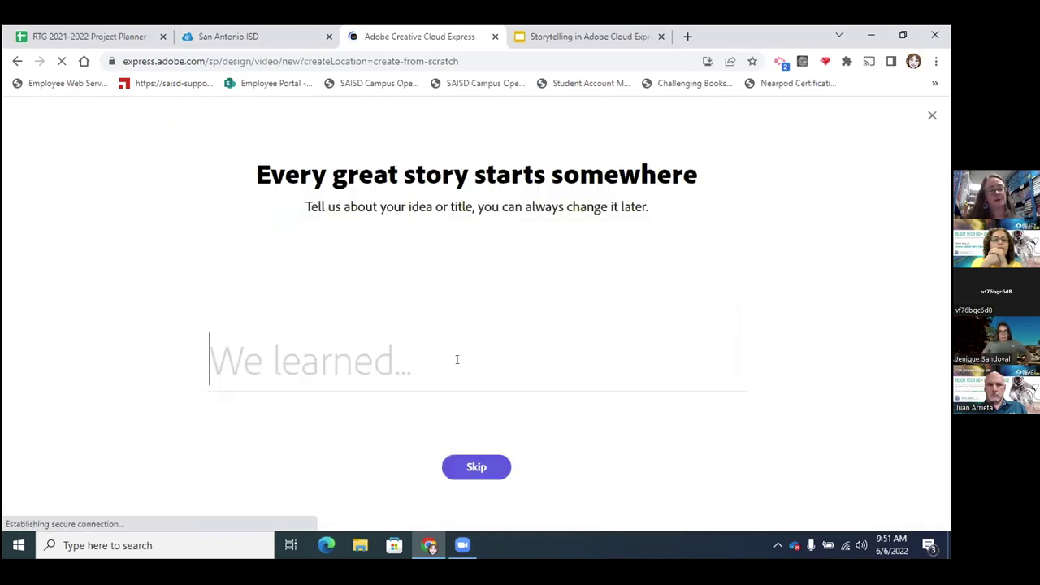
left_click(490, 473)
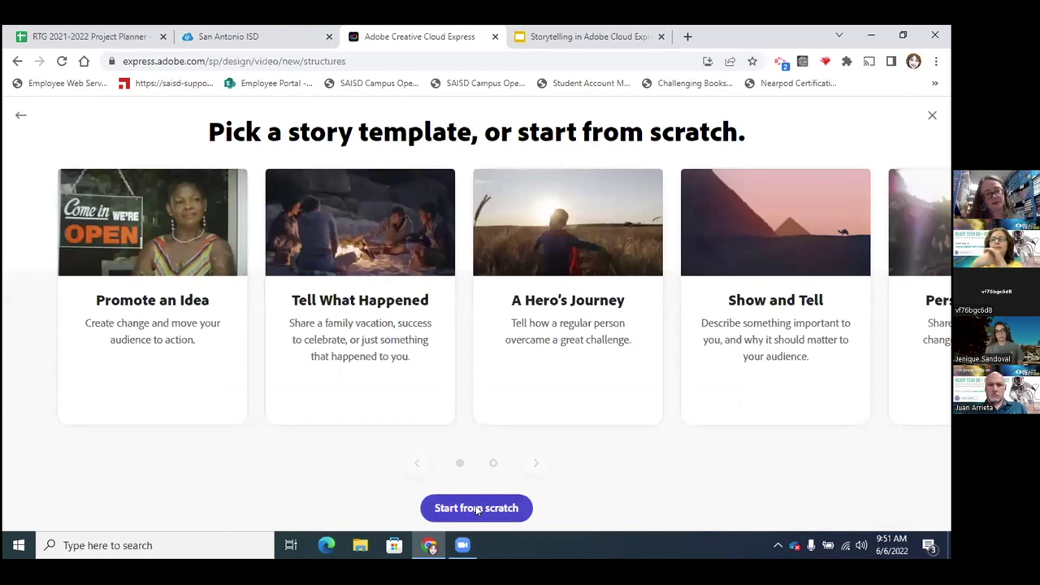
left_click(476, 510)
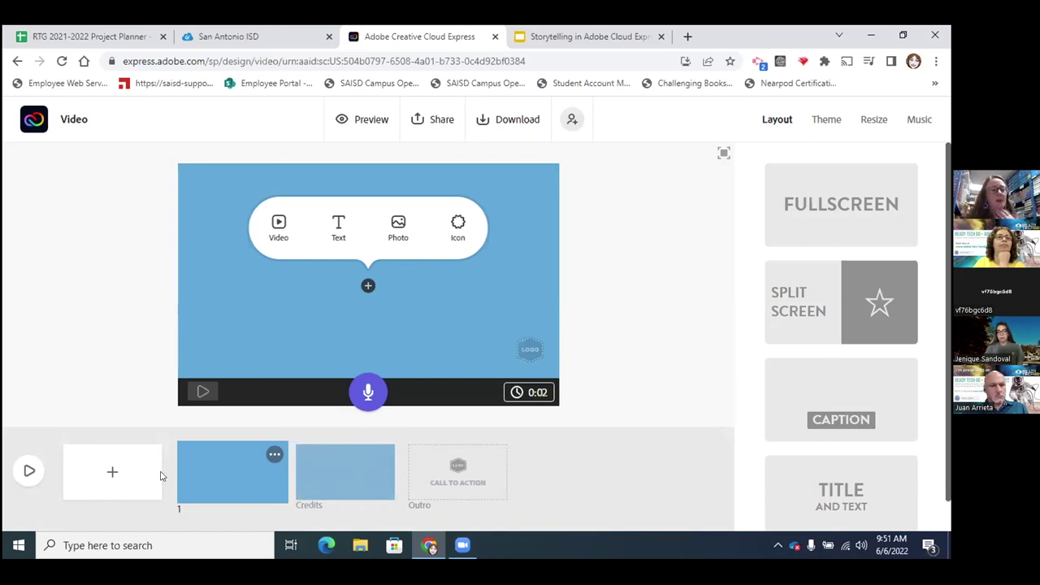
left_click(111, 472)
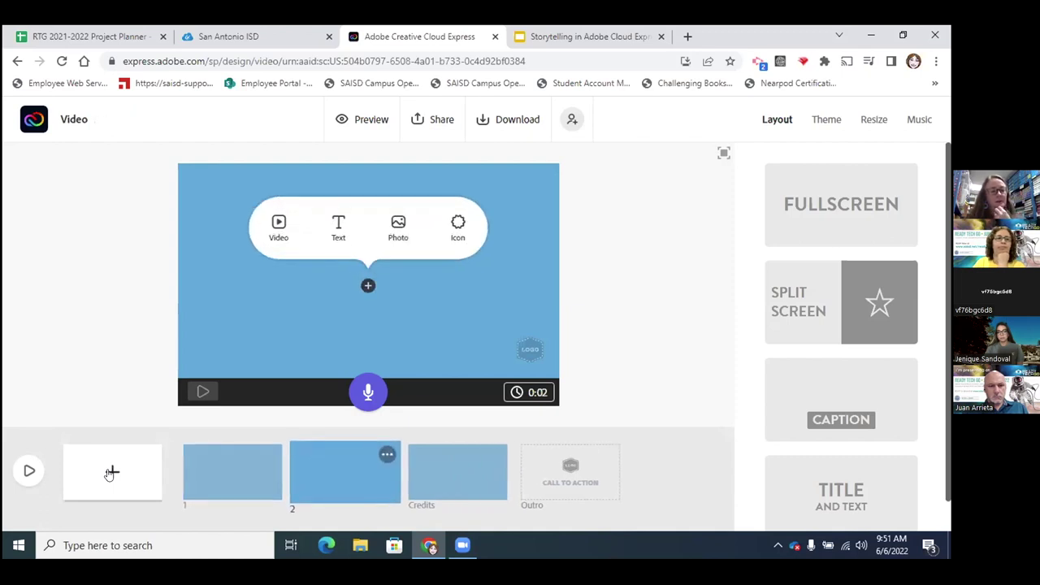
left_click(111, 472)
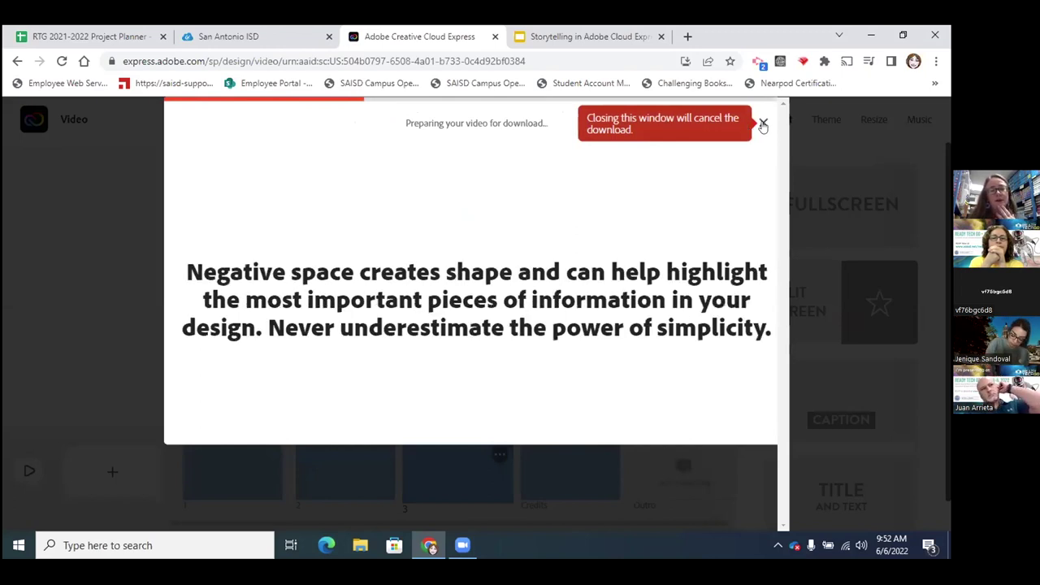
Cancel the video download and look at the sharing options and the Invite dialog without inviting anyone.
left_click(763, 125)
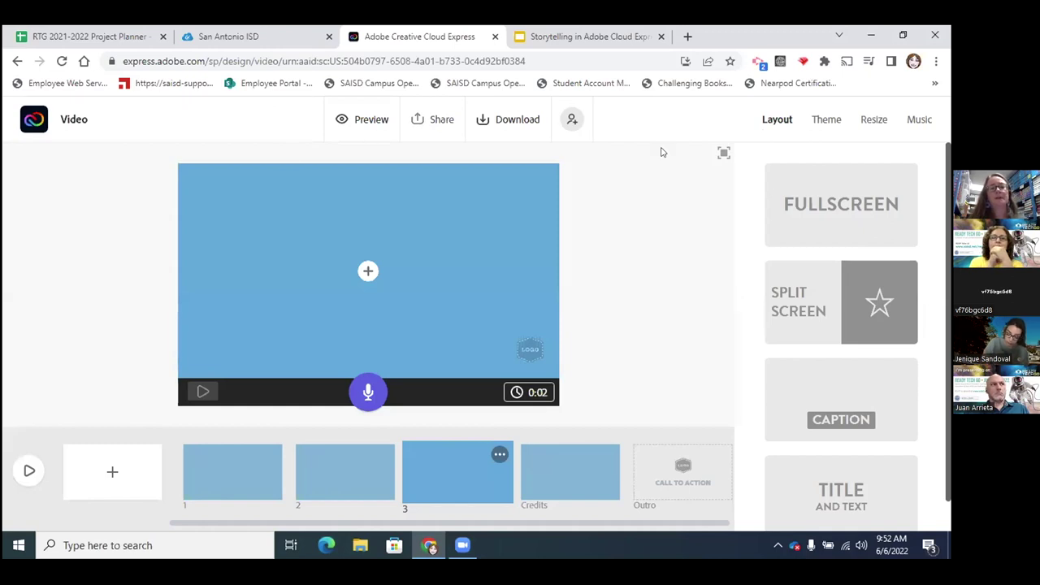
left_click(435, 119)
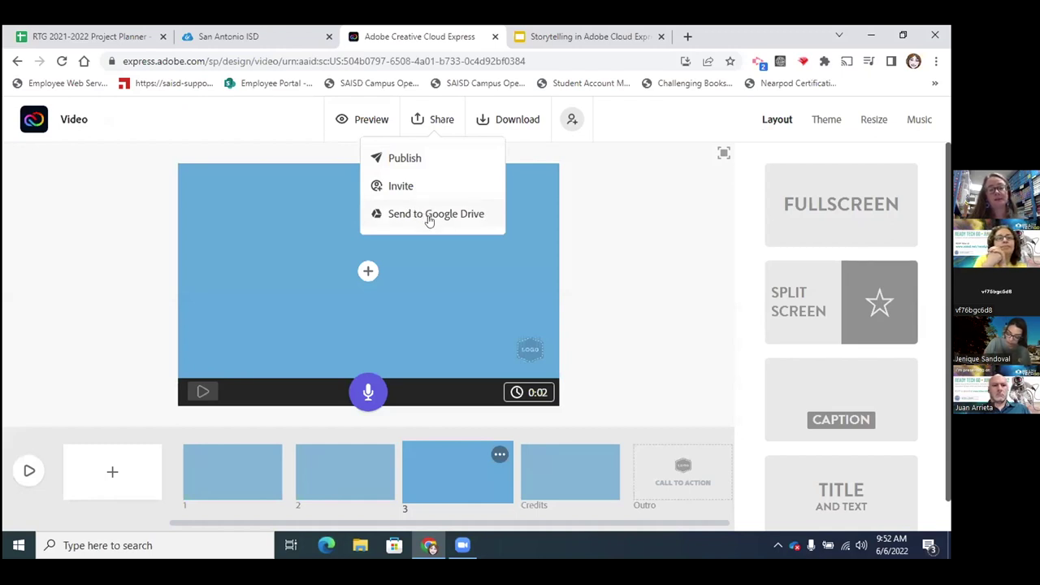
left_click(393, 185)
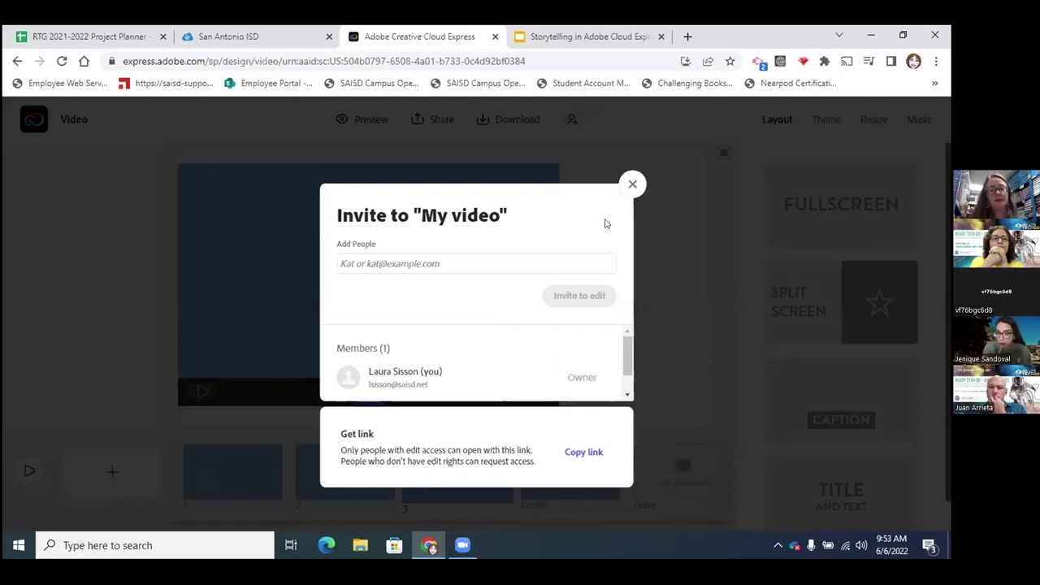
left_click(632, 185)
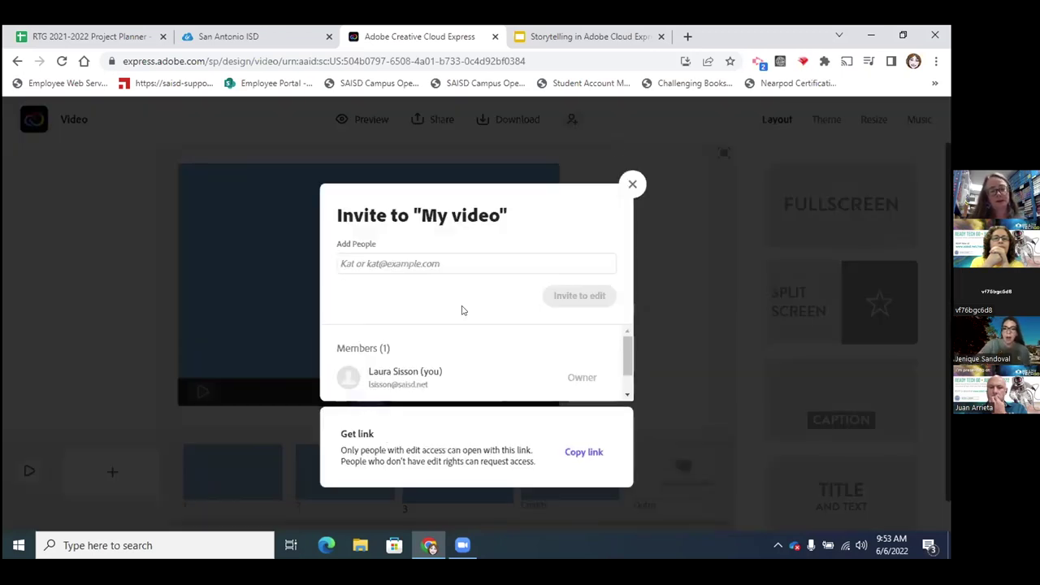
left_click(632, 185)
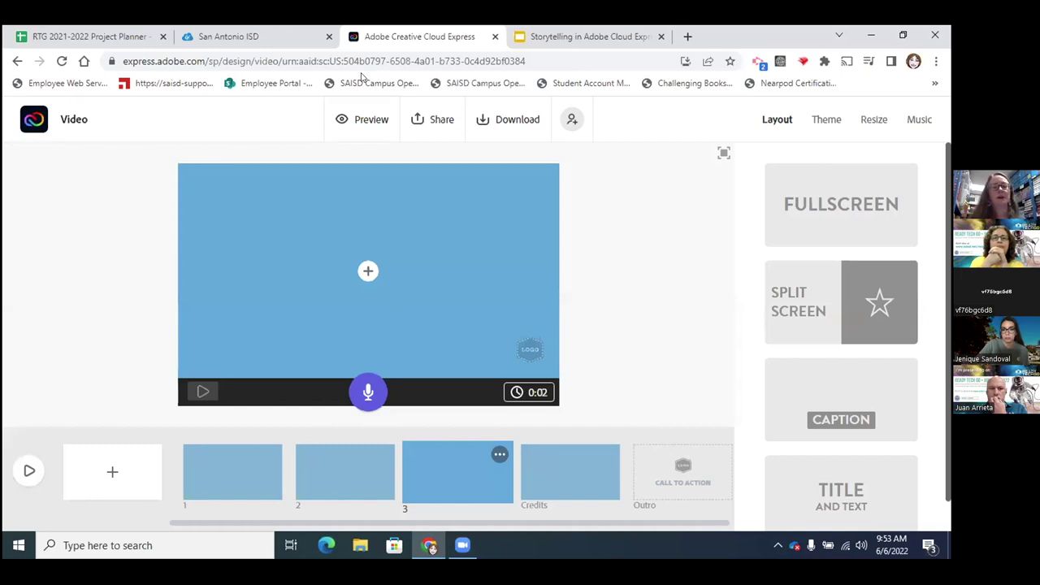
Browse the saved projects and open the video project with the photographed child's drawing on its cover for editing.
left_click(34, 121)
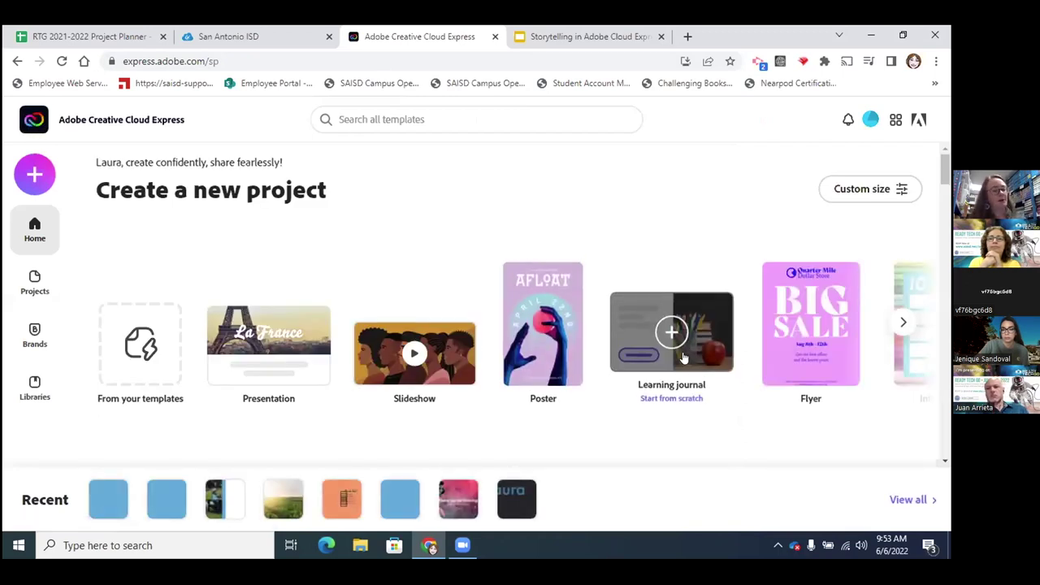
left_click(32, 280)
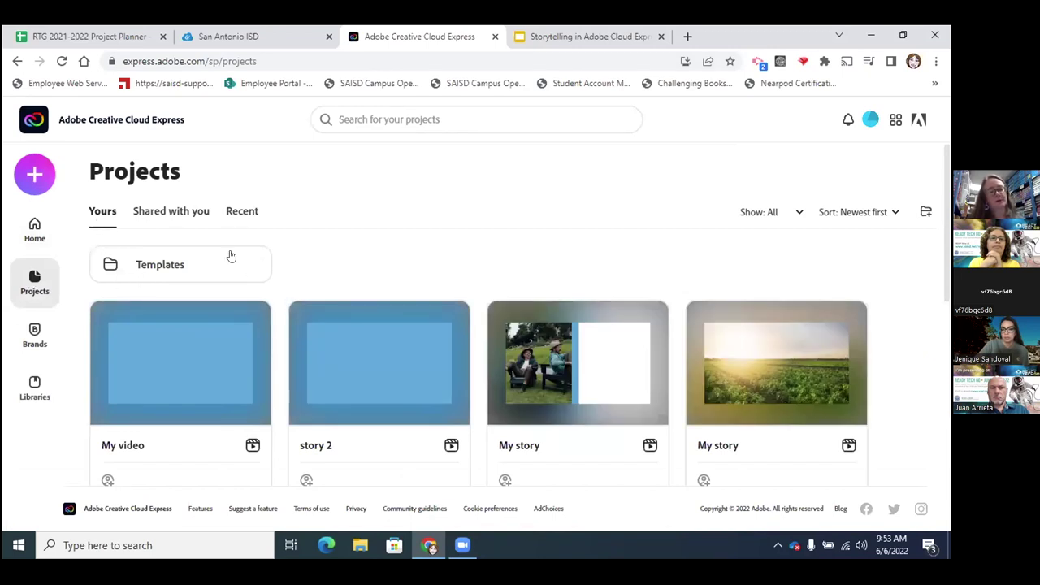
scroll(455, 373, "down", 2)
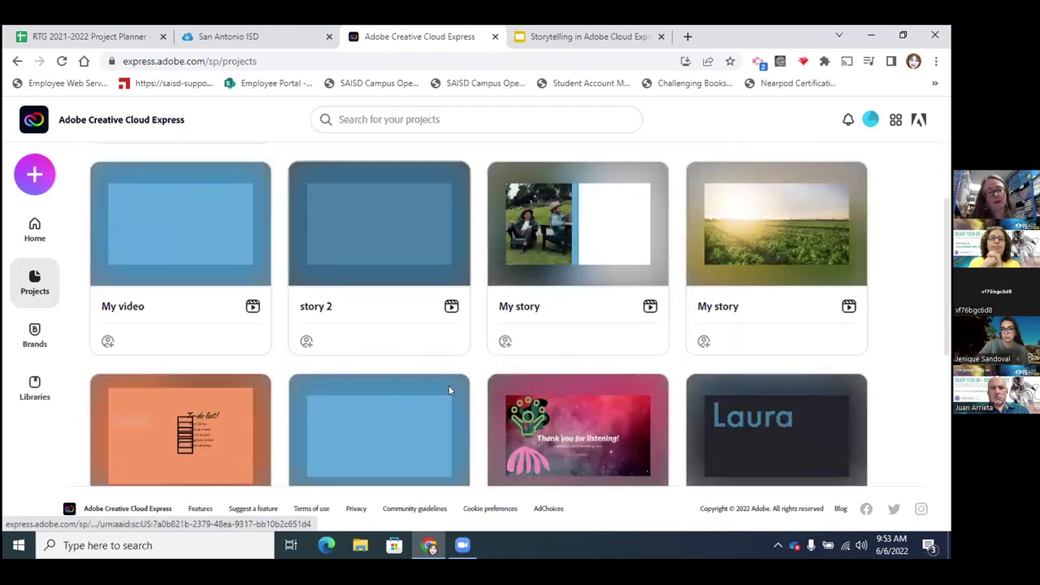
scroll(520, 380, "down", 4)
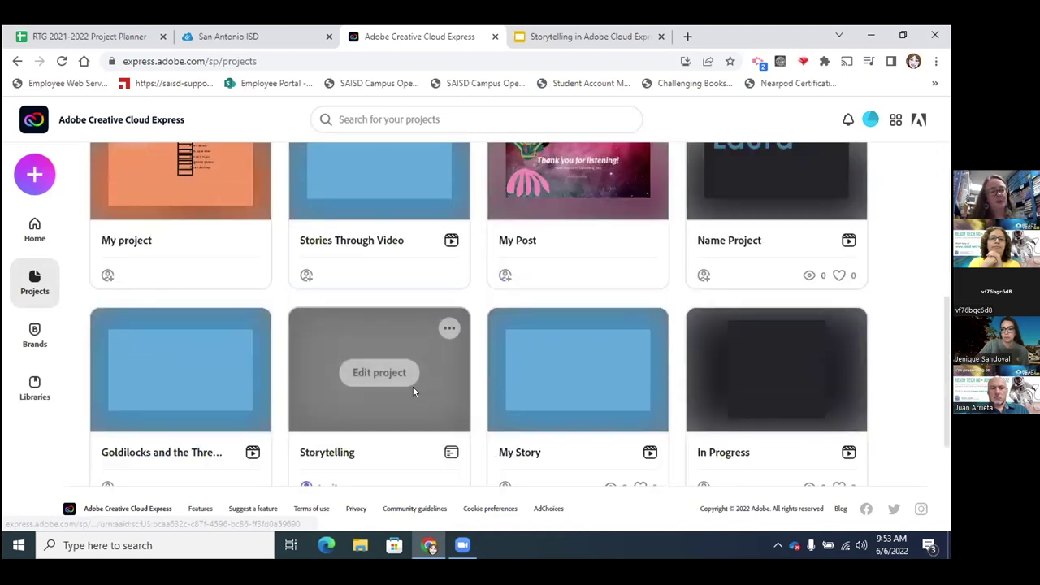
scroll(412, 386, "down", 3)
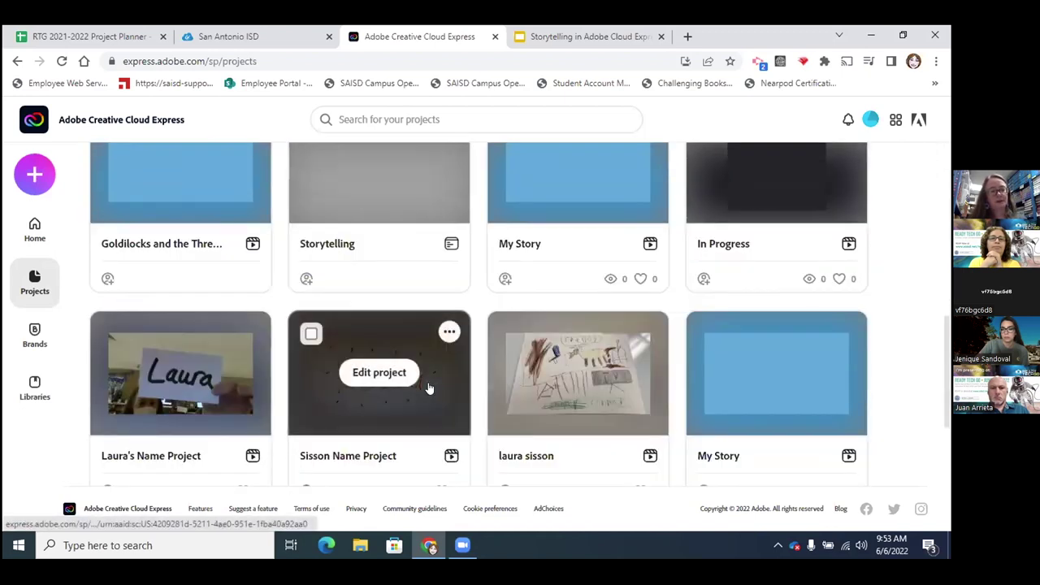
scroll(423, 382, "down", 2)
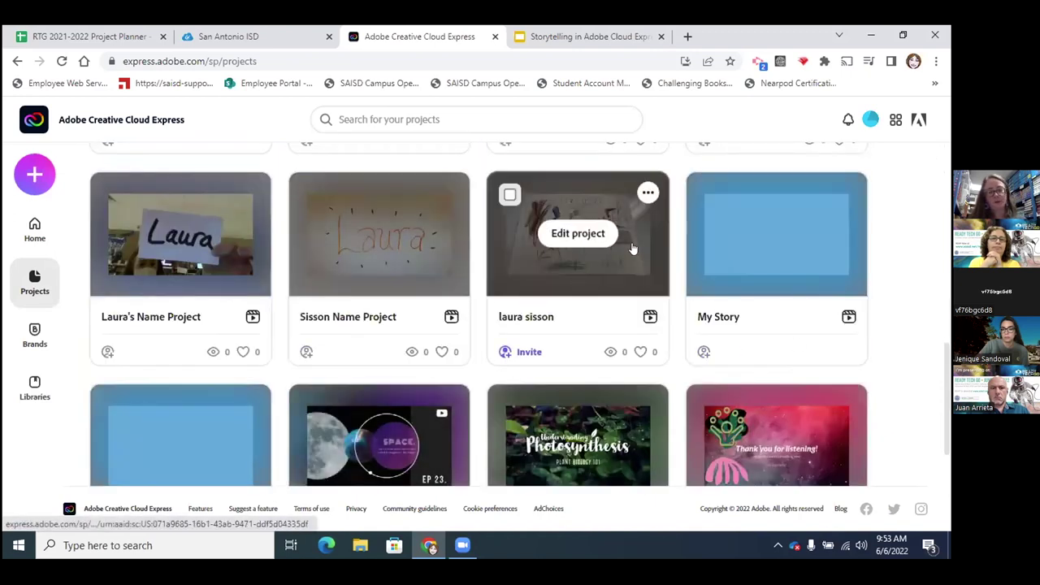
left_click(577, 236)
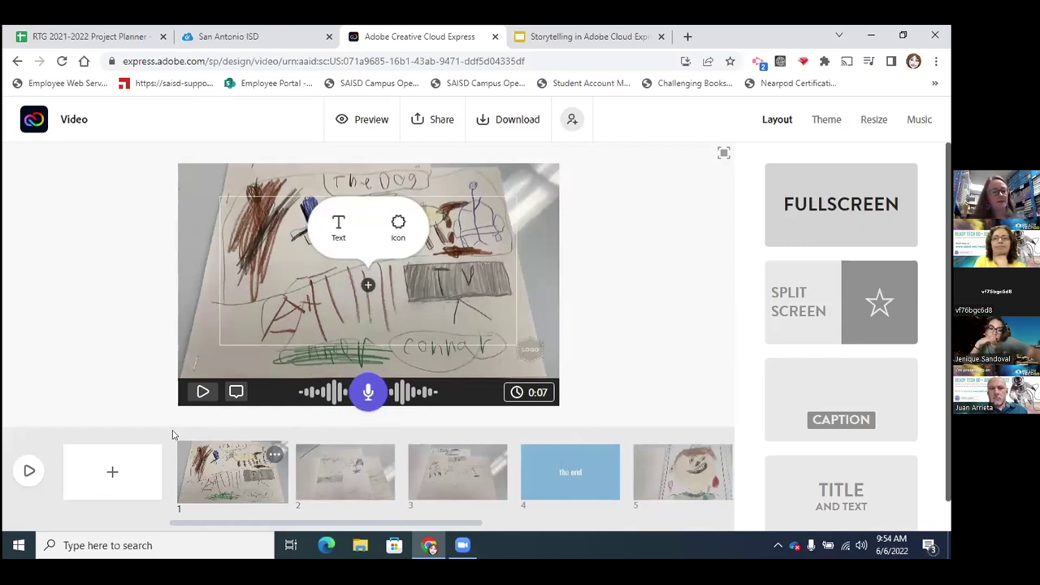
Preview the student's drawing video full size, playing and pausing it to watch the first slides with their narration.
left_click(29, 471)
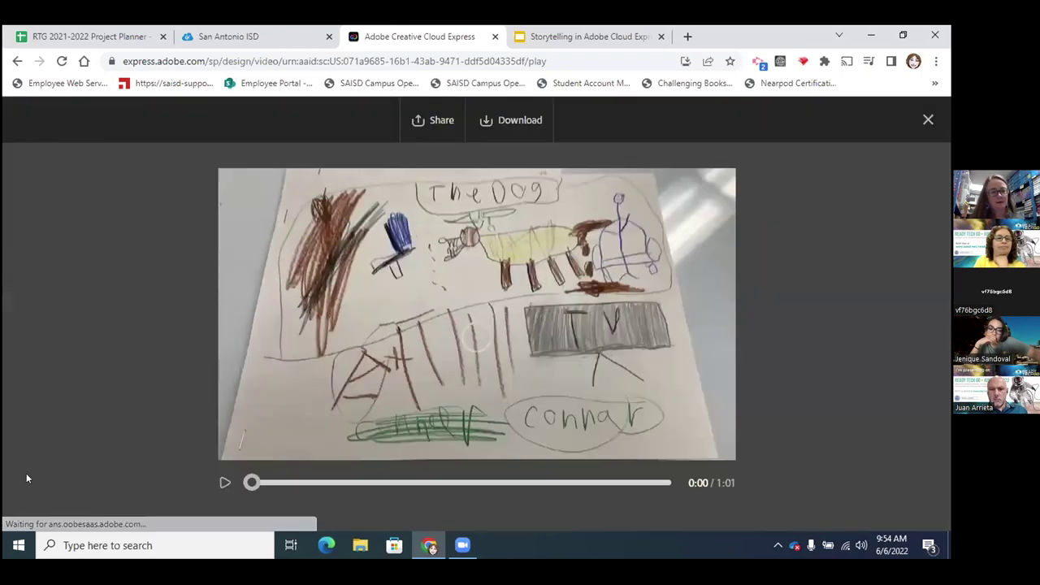
left_click(225, 483)
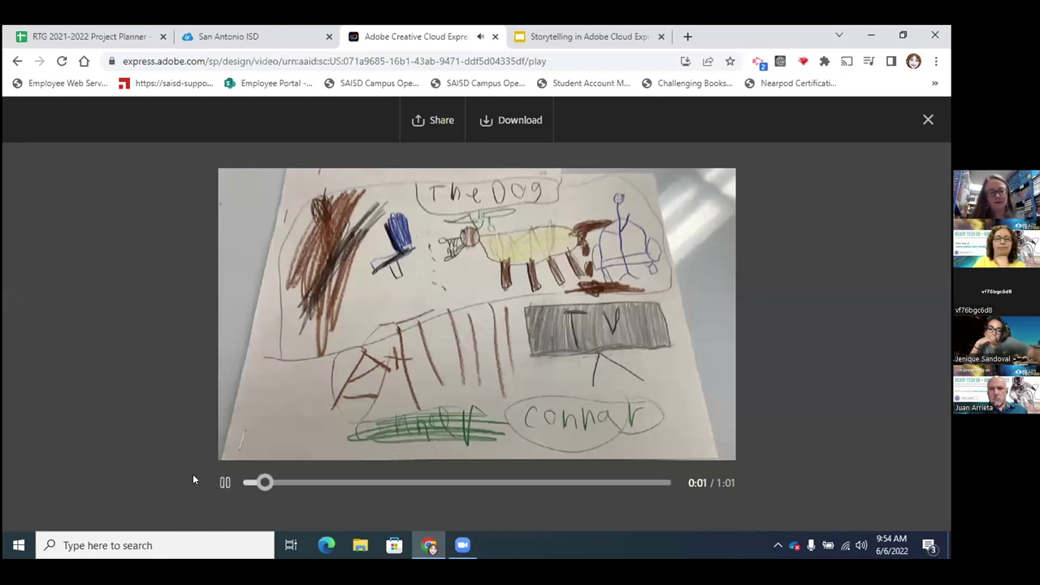
left_click(221, 483)
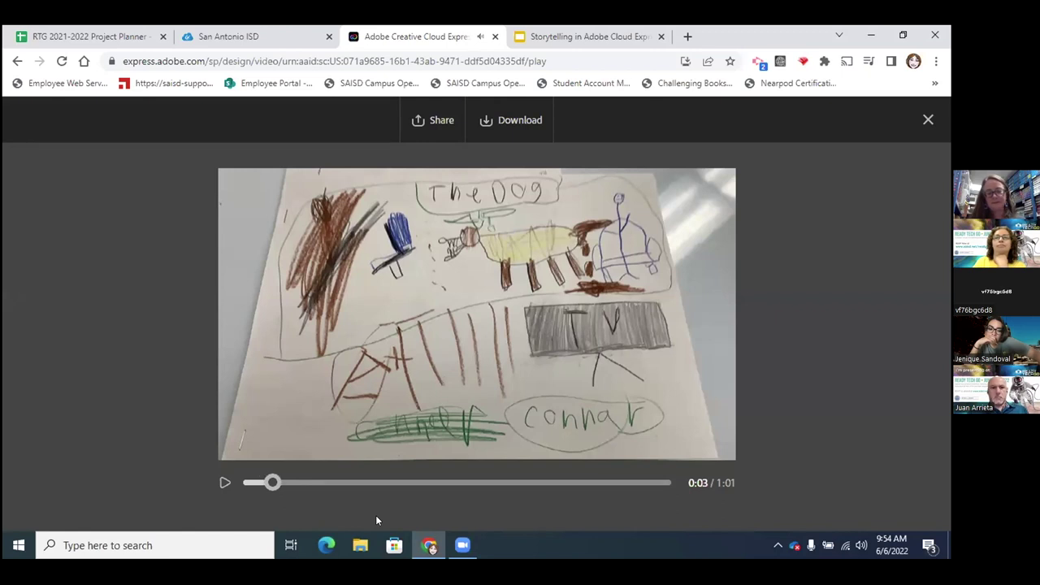
mouse_move(459, 551)
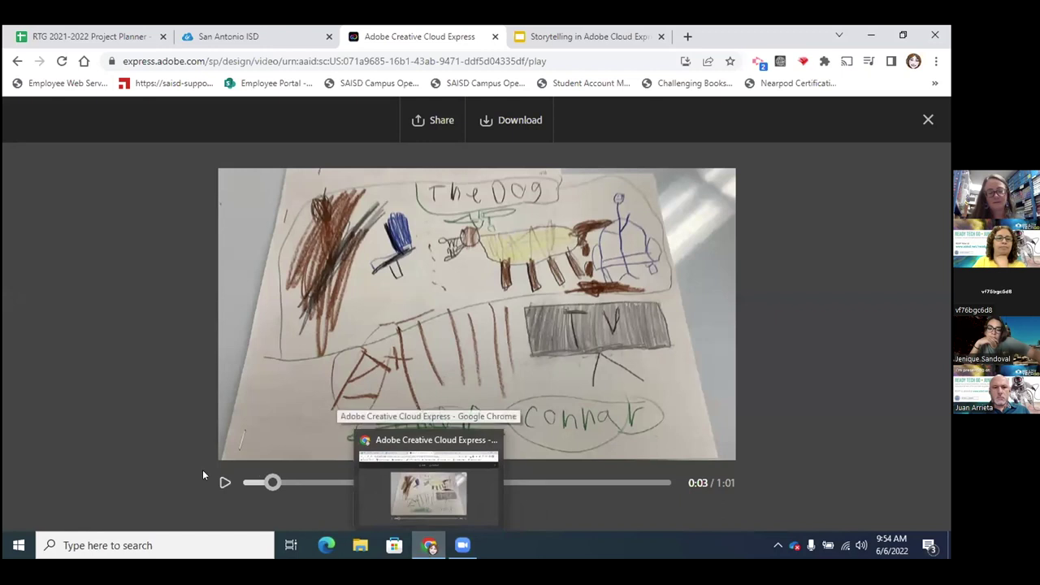
left_click(225, 483)
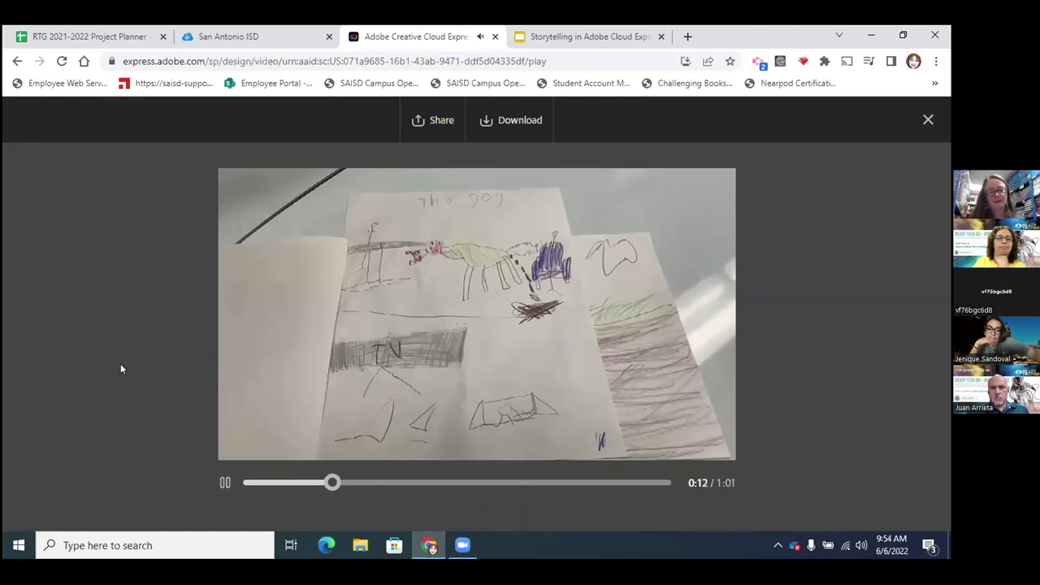
left_click(223, 484)
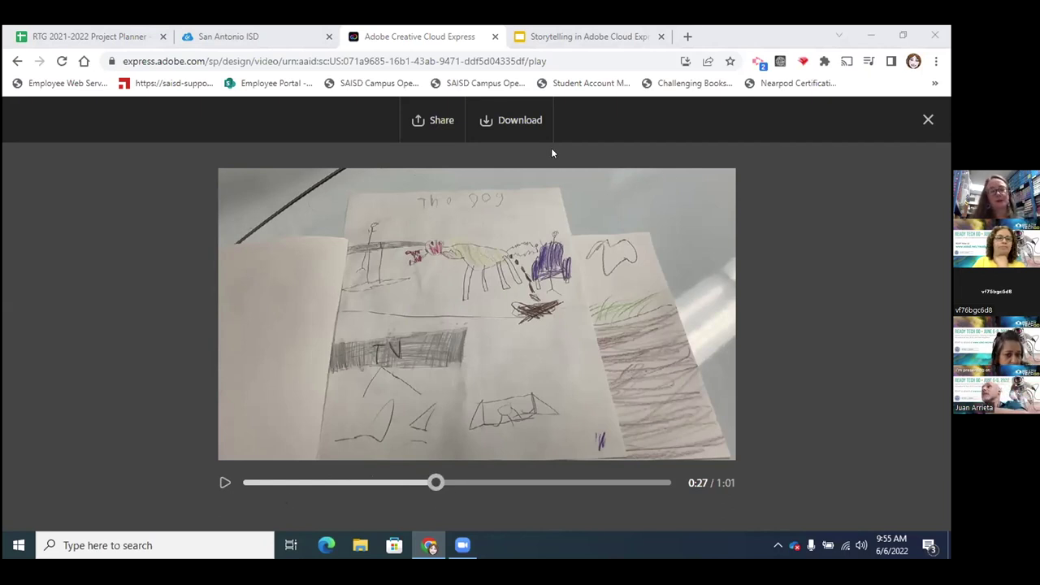
Close the video preview and look at slides 3 and 5 in the editor.
left_click(928, 120)
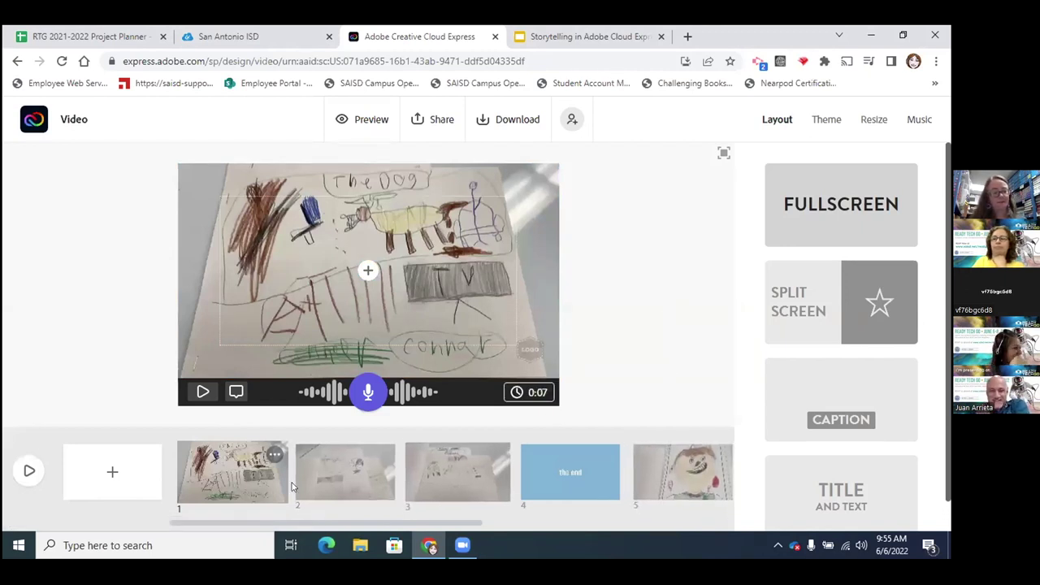
left_click(469, 468)
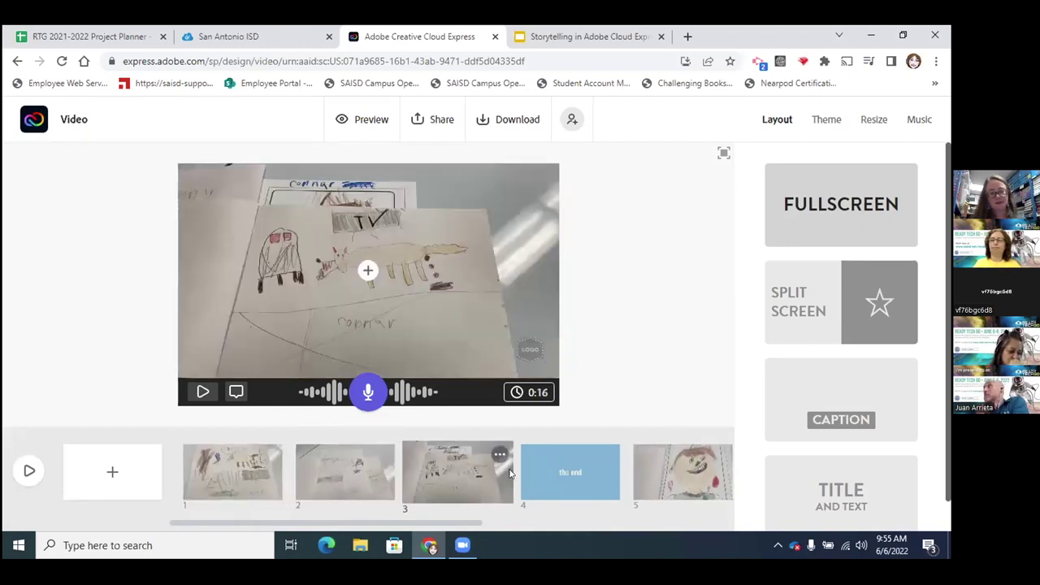
left_click(703, 471)
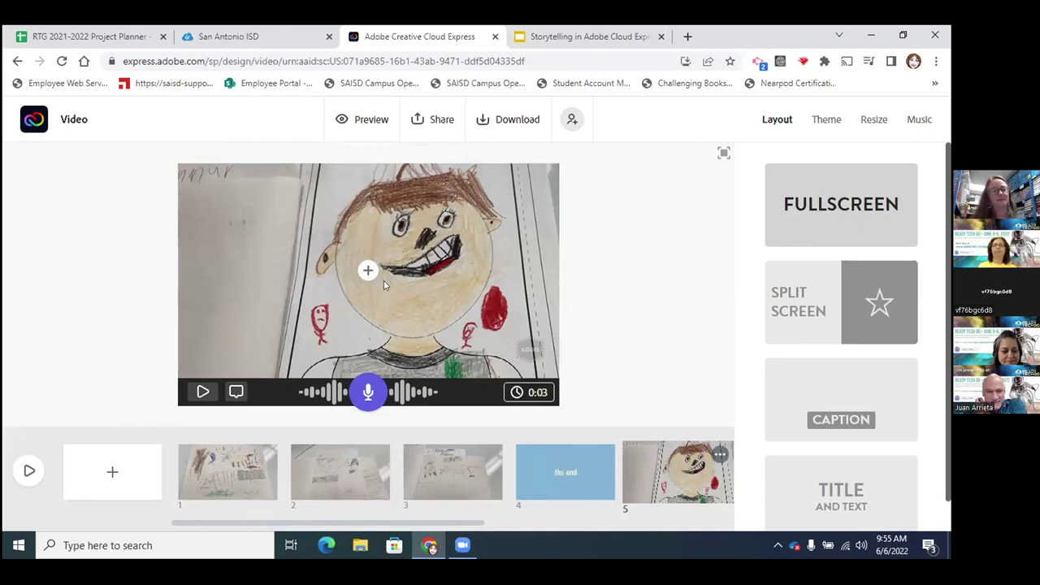
left_click(574, 41)
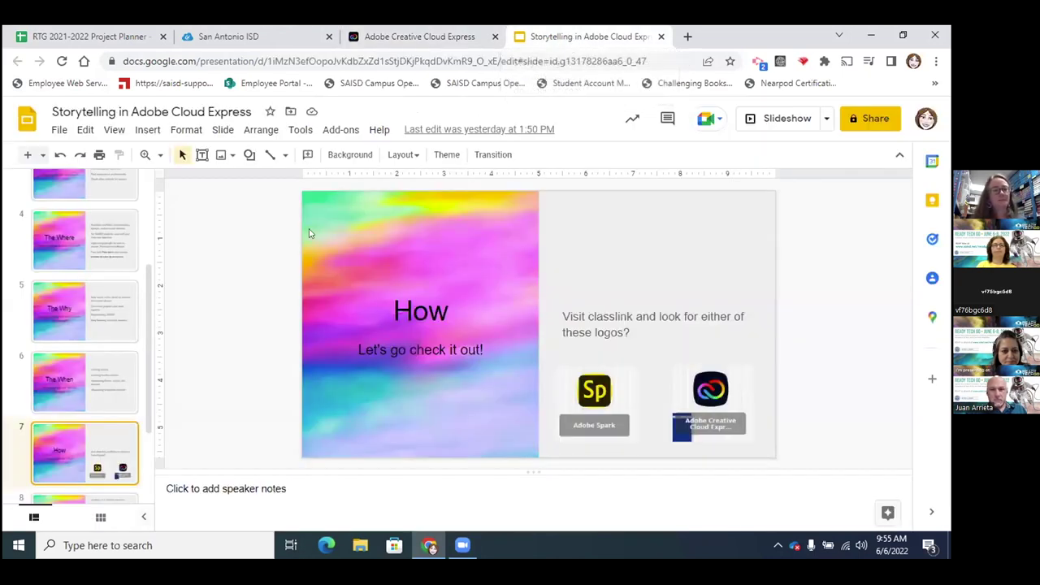
left_click(382, 39)
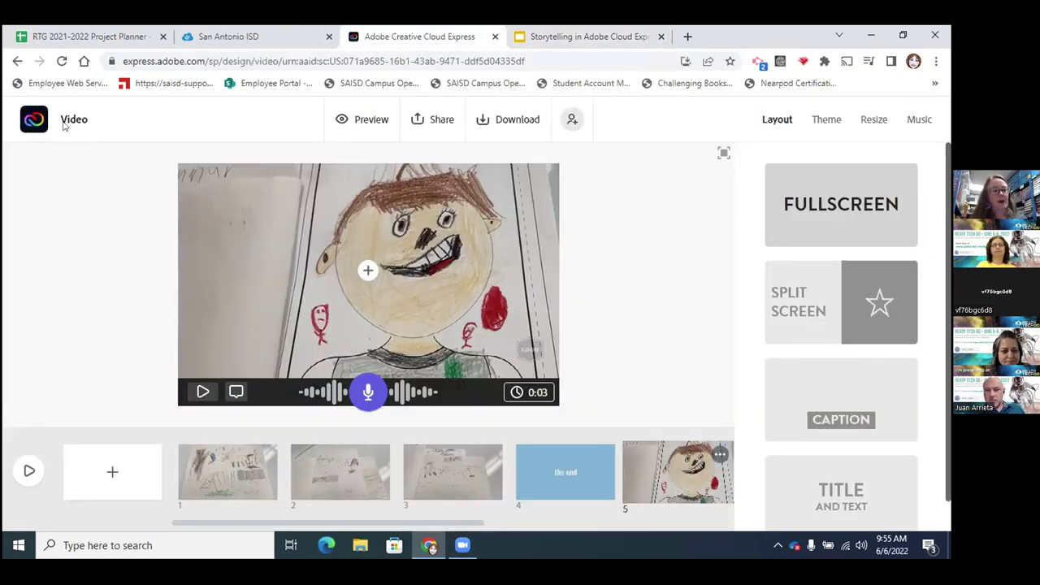
Return to the Adobe Creative Cloud Express home page and search all templates for "book".
left_click(36, 124)
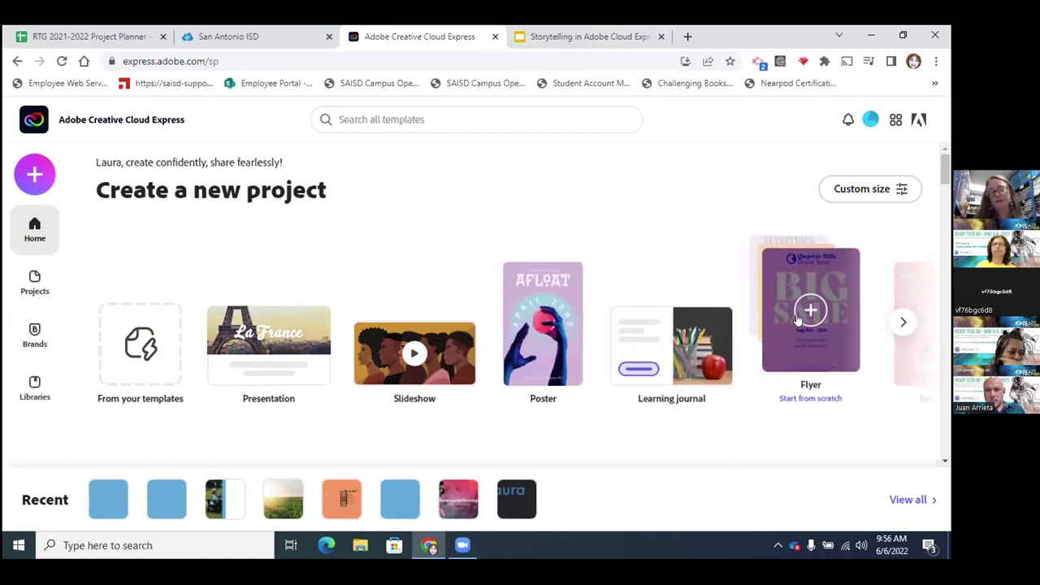
left_click(441, 148)
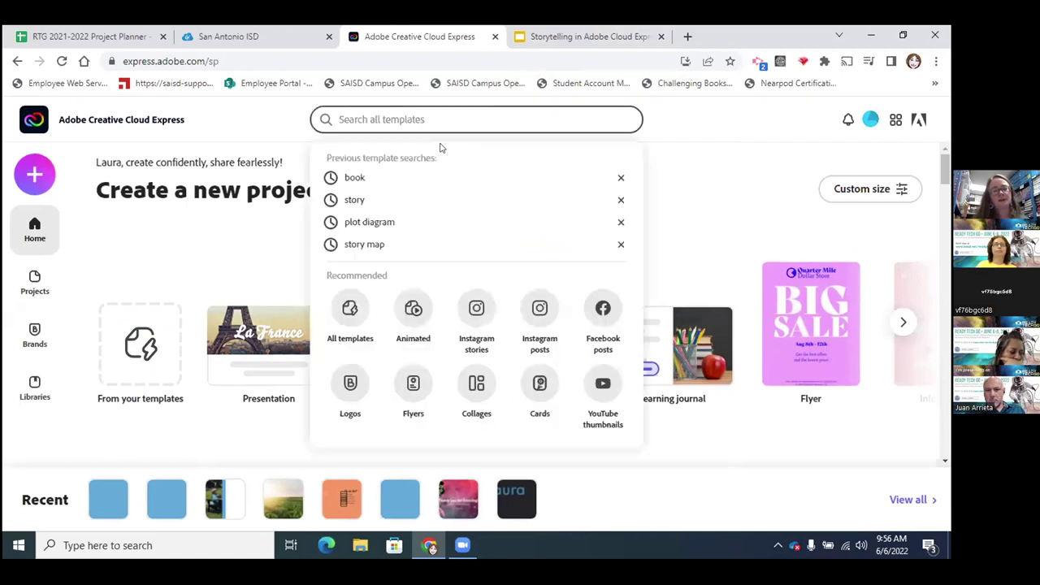
left_click(465, 187)
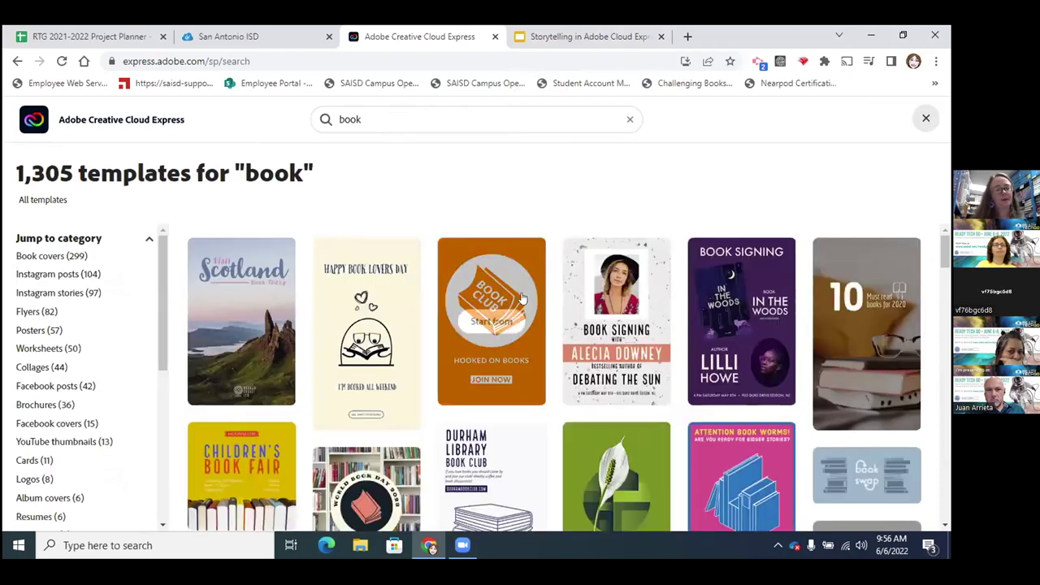
mouse_move(520, 294)
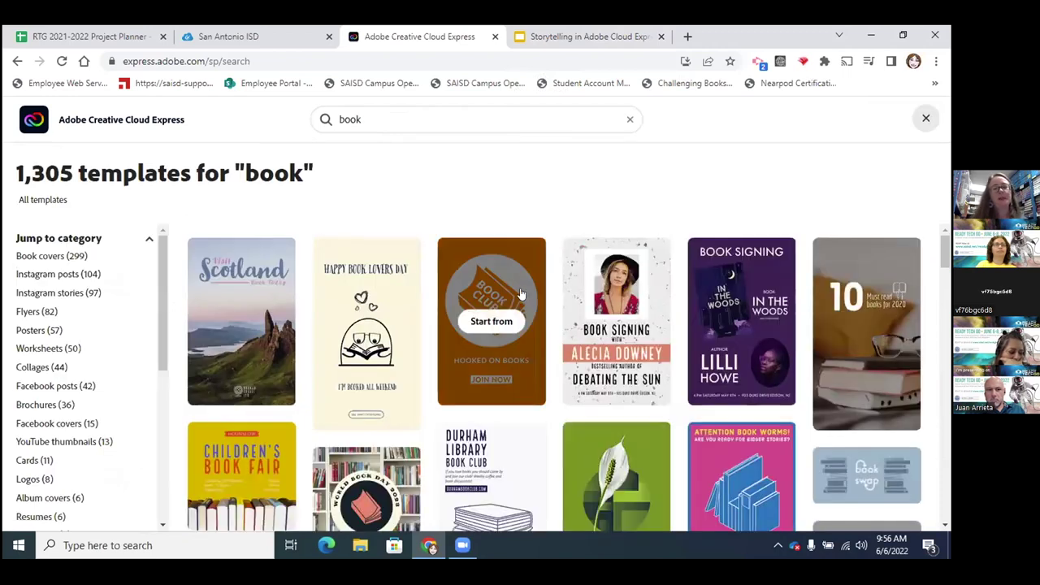
Browse the book templates and start a project from the Back to School Checklist template.
mouse_move(630, 320)
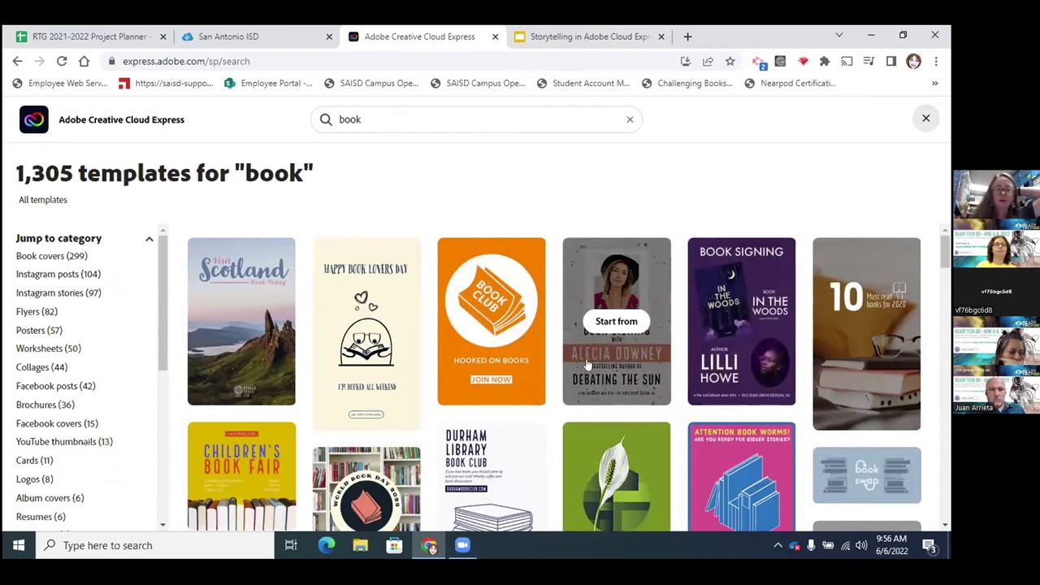
scroll(589, 362, "down", 2)
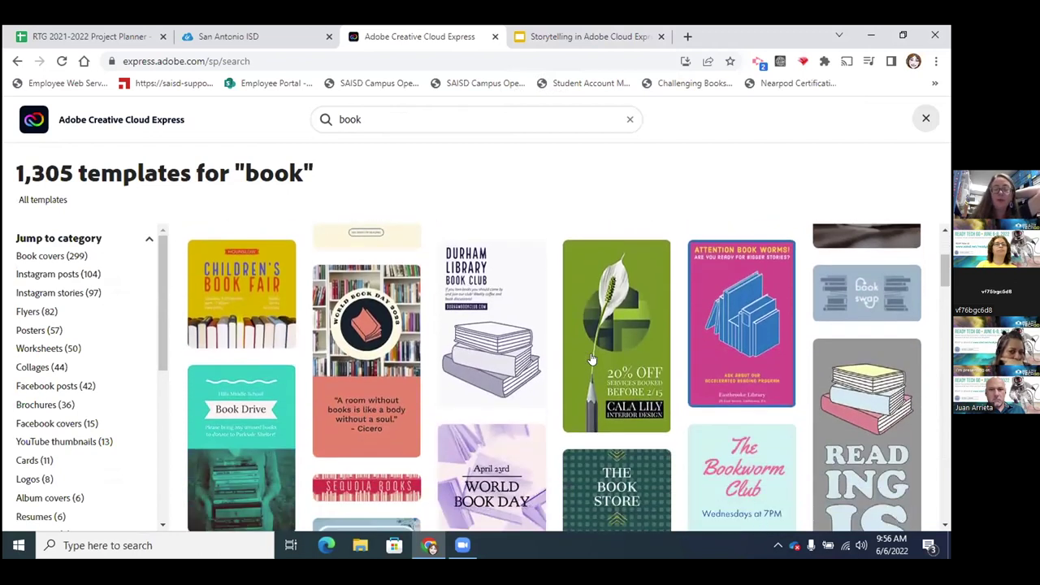
mouse_move(591, 359)
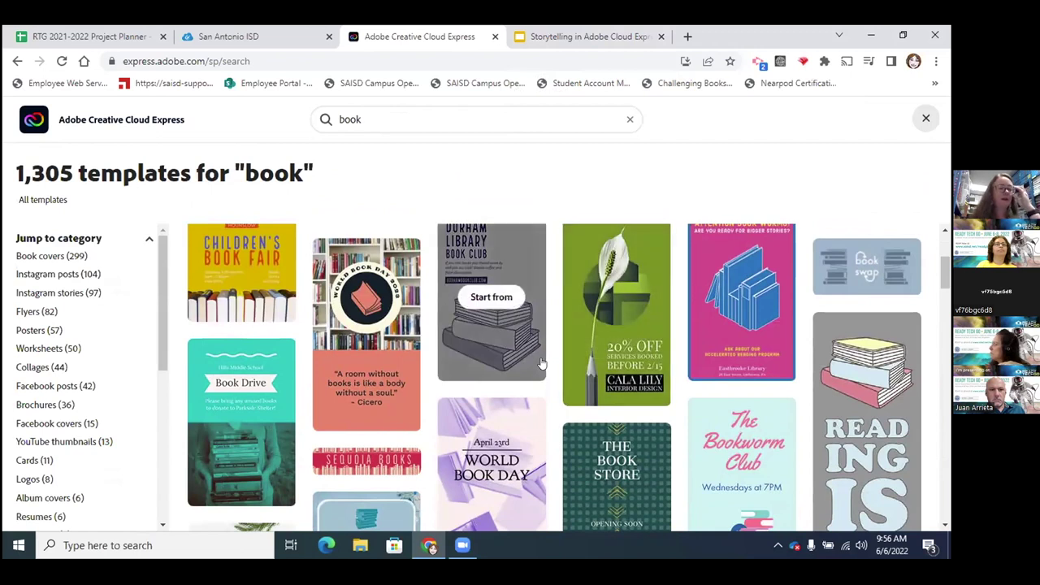
mouse_move(326, 421)
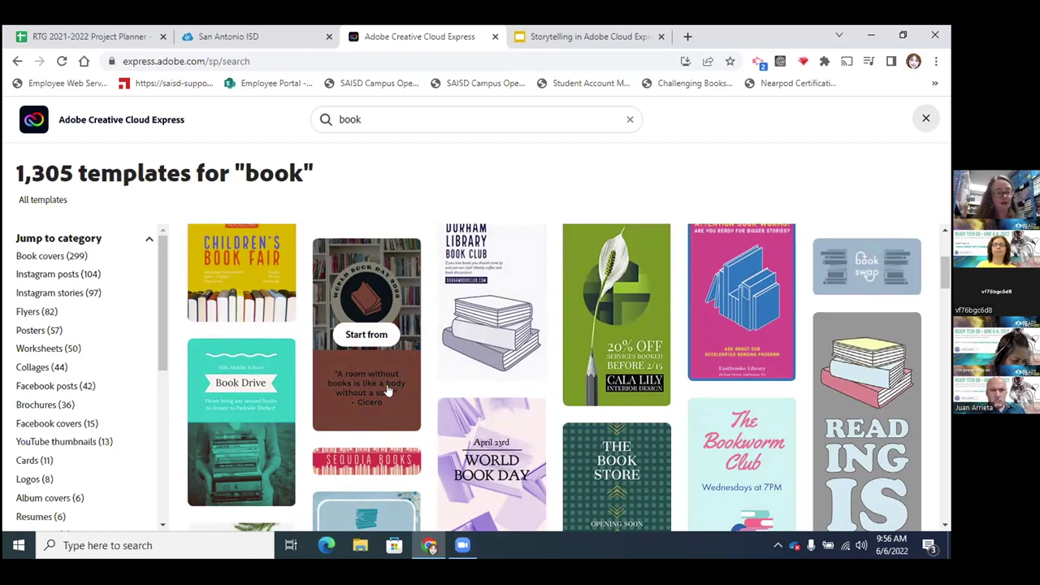
scroll(387, 391, "down", 8)
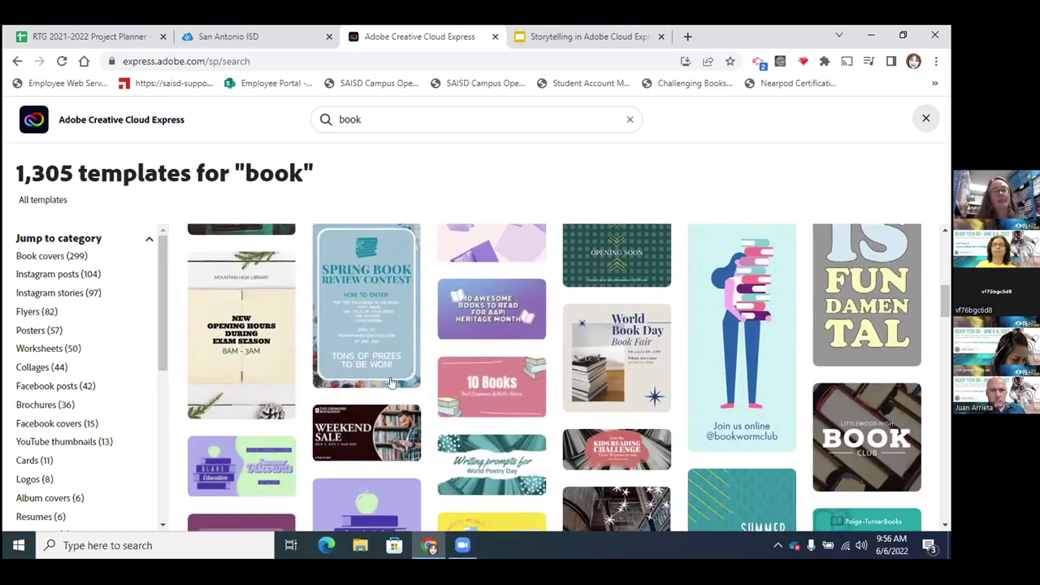
scroll(391, 381, "down", 3)
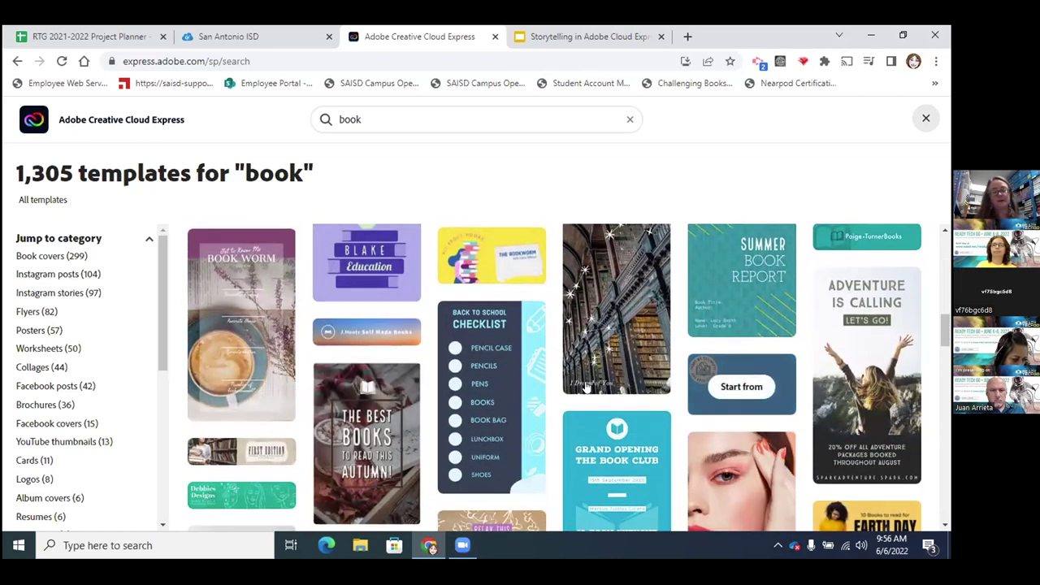
mouse_move(491, 325)
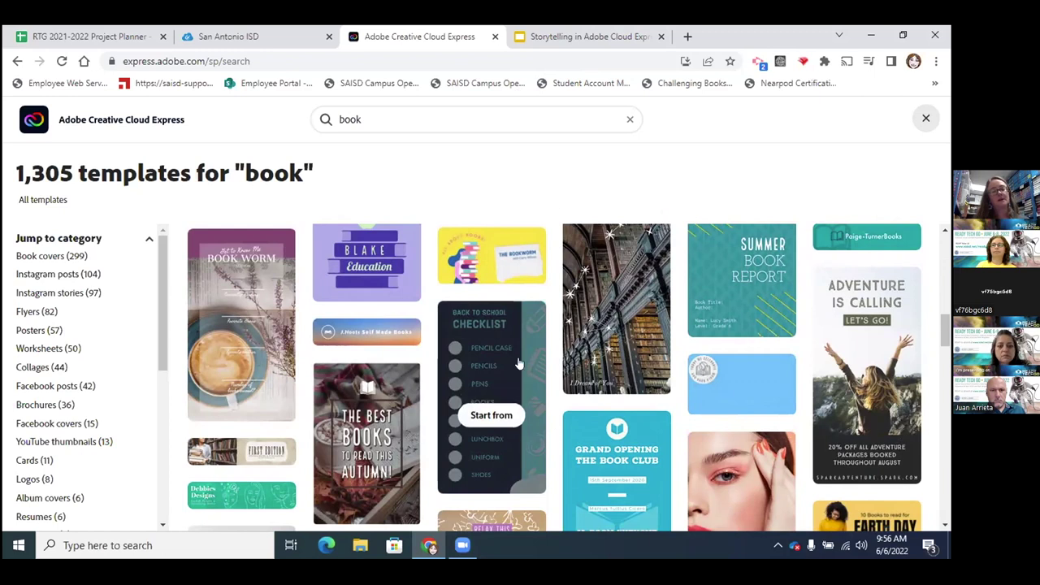
left_click(496, 378)
left_click(491, 459)
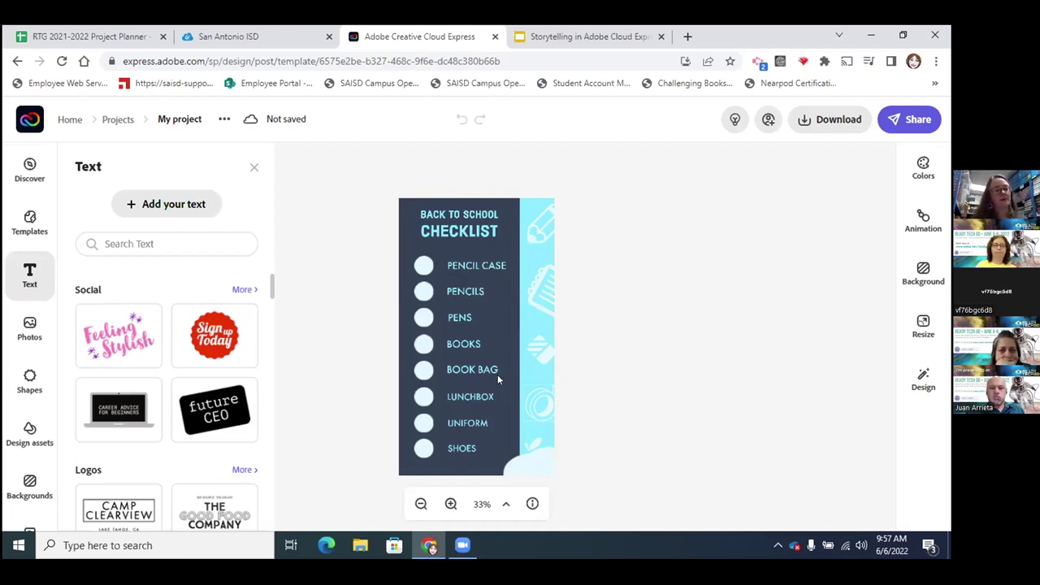
Look through the text styles, backgrounds and stock photos available for the checklist project.
scroll(150, 390, "down", 5)
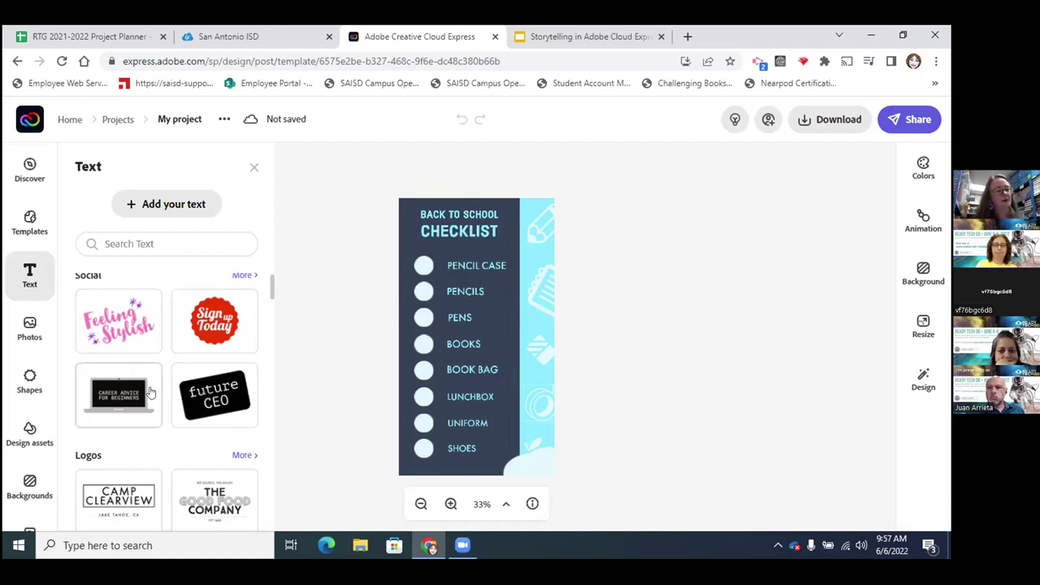
scroll(150, 393, "down", 5)
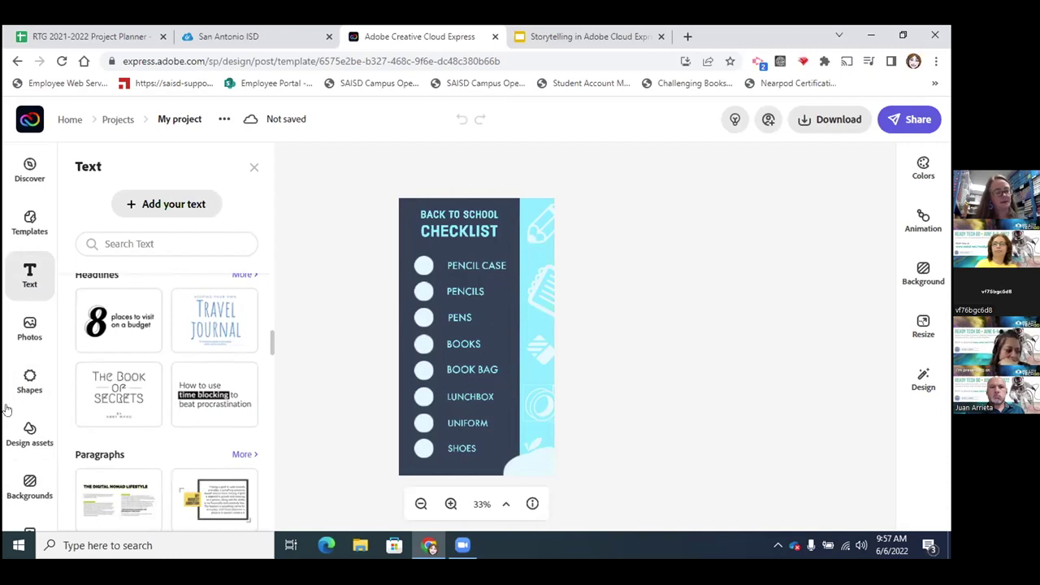
left_click(29, 484)
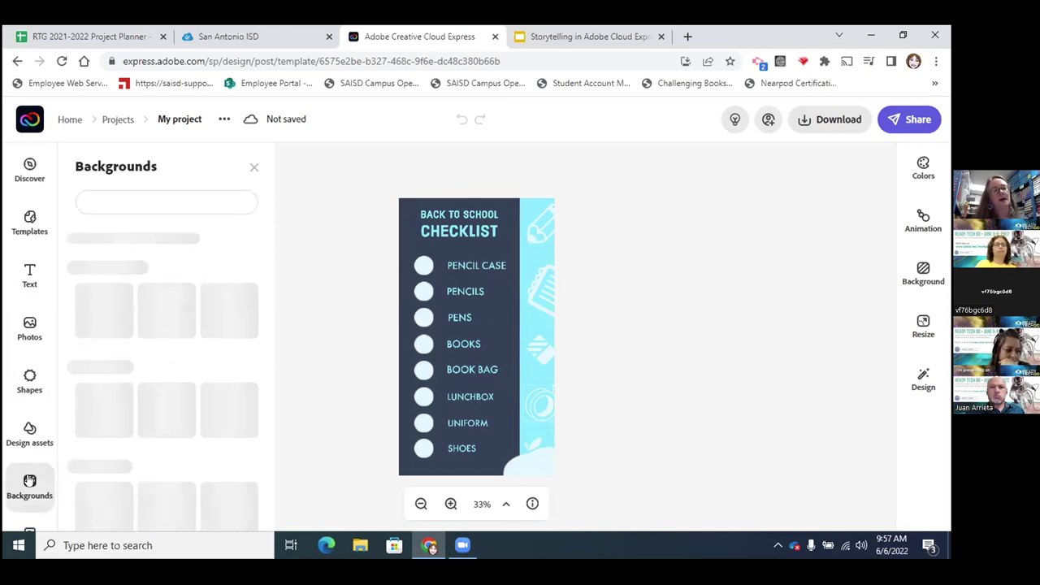
left_click(28, 324)
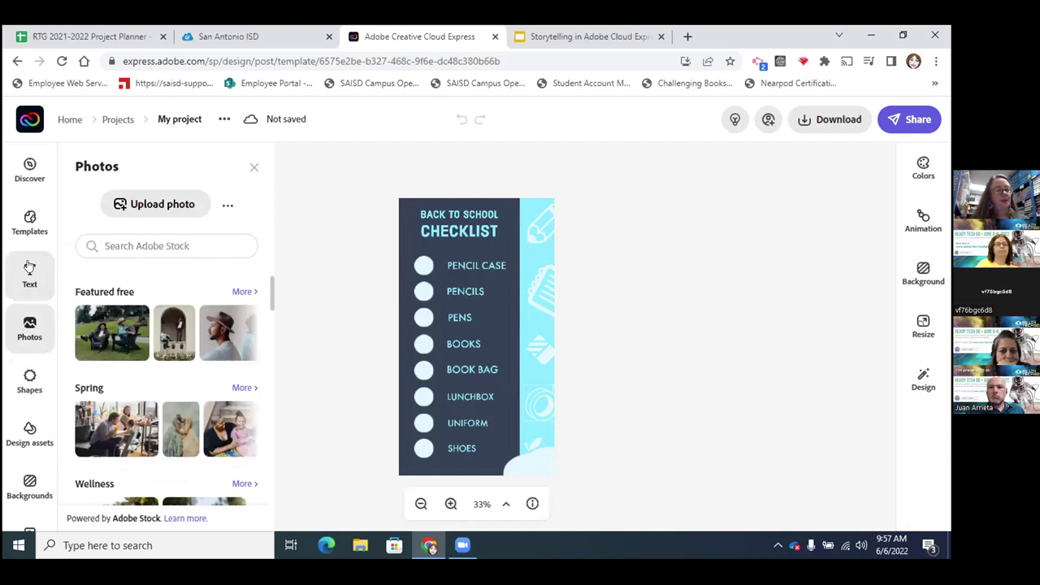
Switch to the Storytelling in Adobe Cloud Express presentation in Google Slides and read the Ideas slide.
left_click(587, 36)
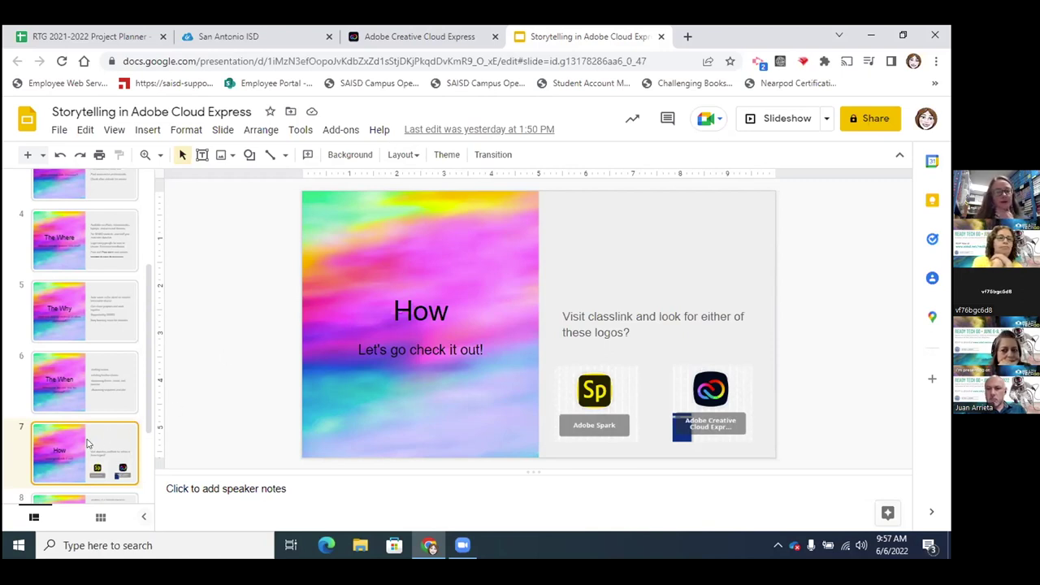
scroll(88, 443, "down", 3)
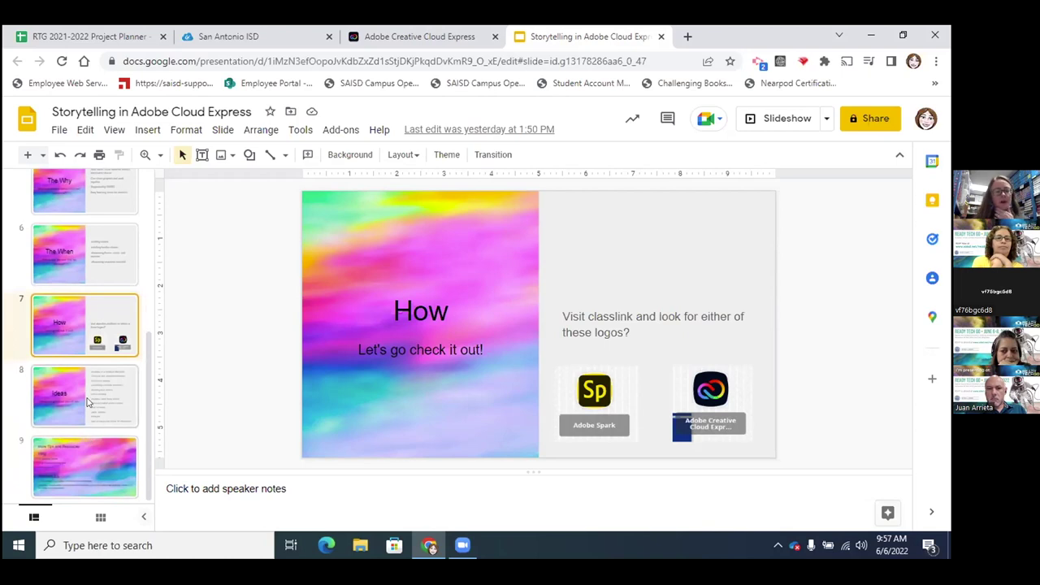
left_click(89, 401)
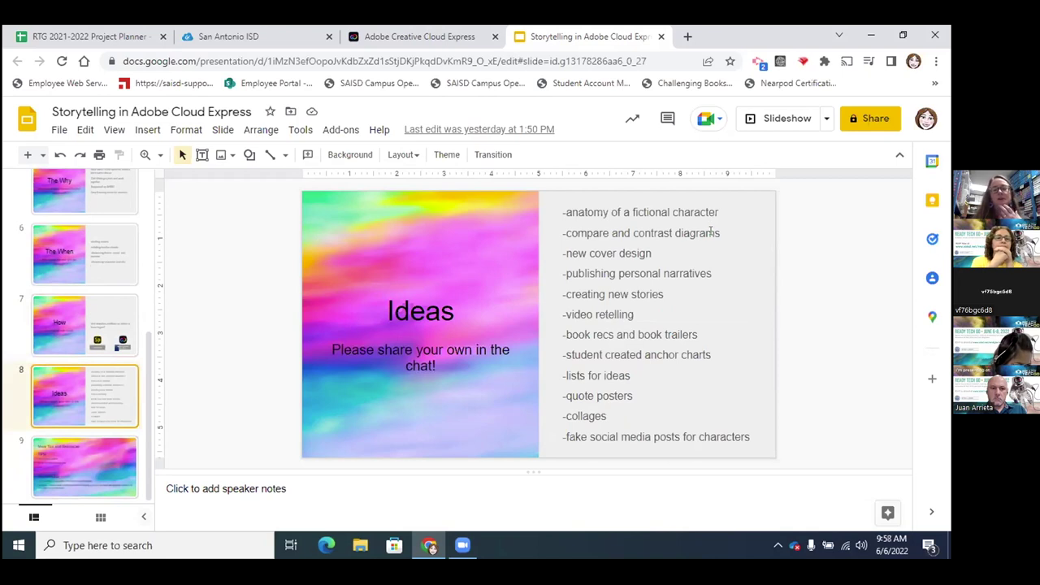
left_click(409, 38)
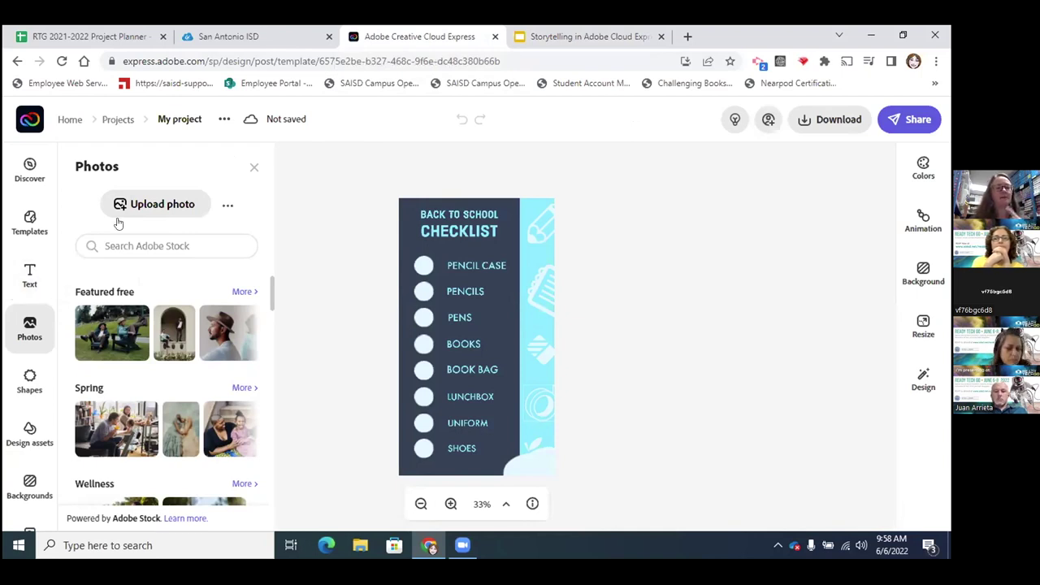
left_click(559, 38)
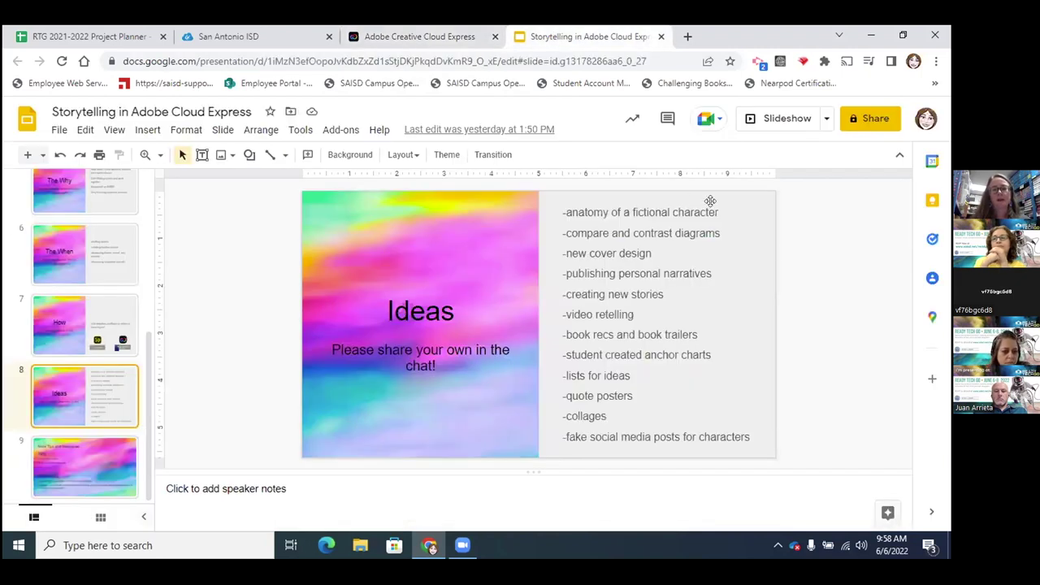
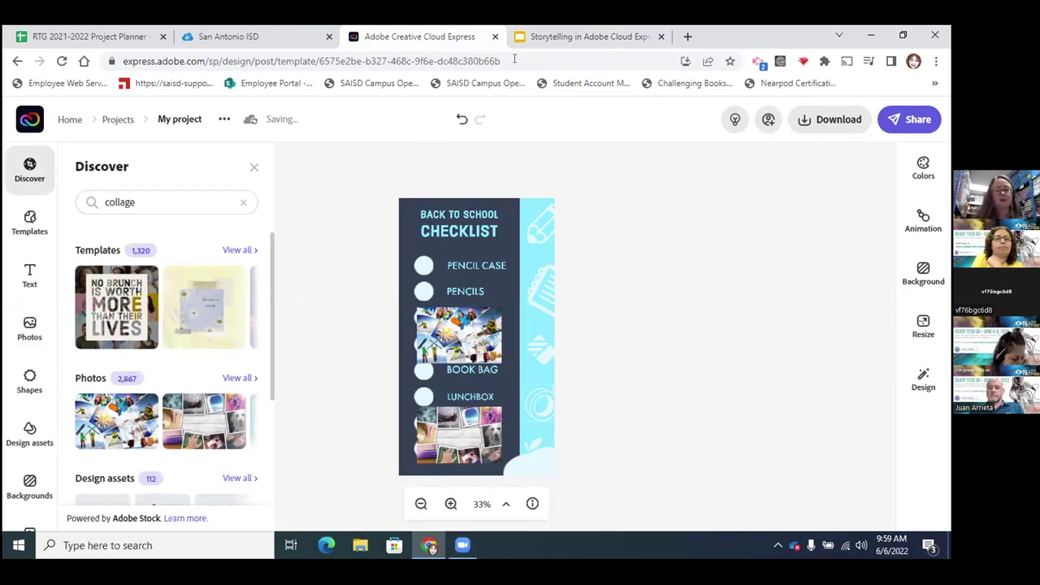
Check the Ideas slide in Google Slides again and return to the checklist project in Adobe Creative Cloud Express.
left_click(586, 38)
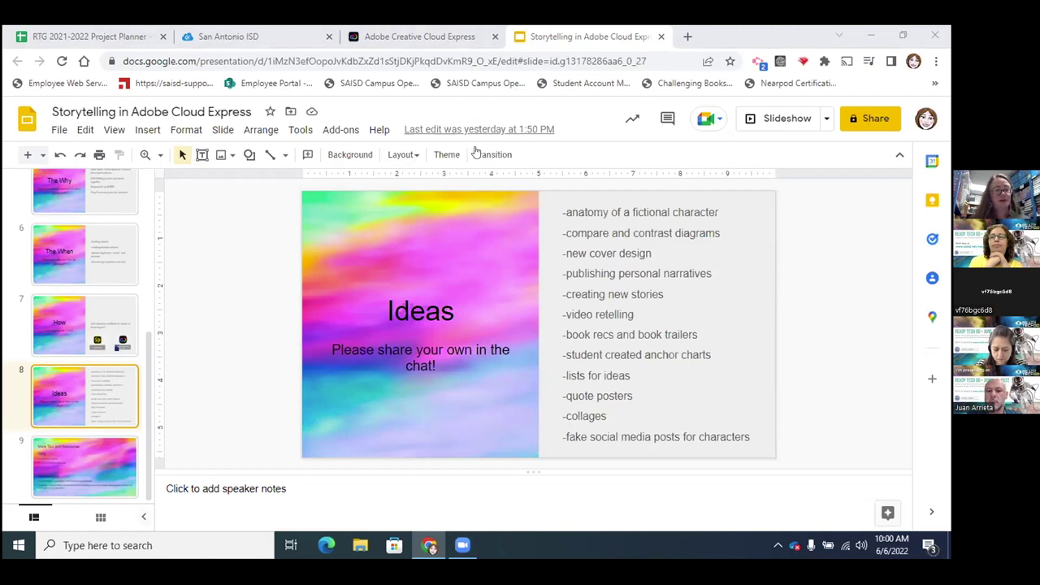
left_click(419, 42)
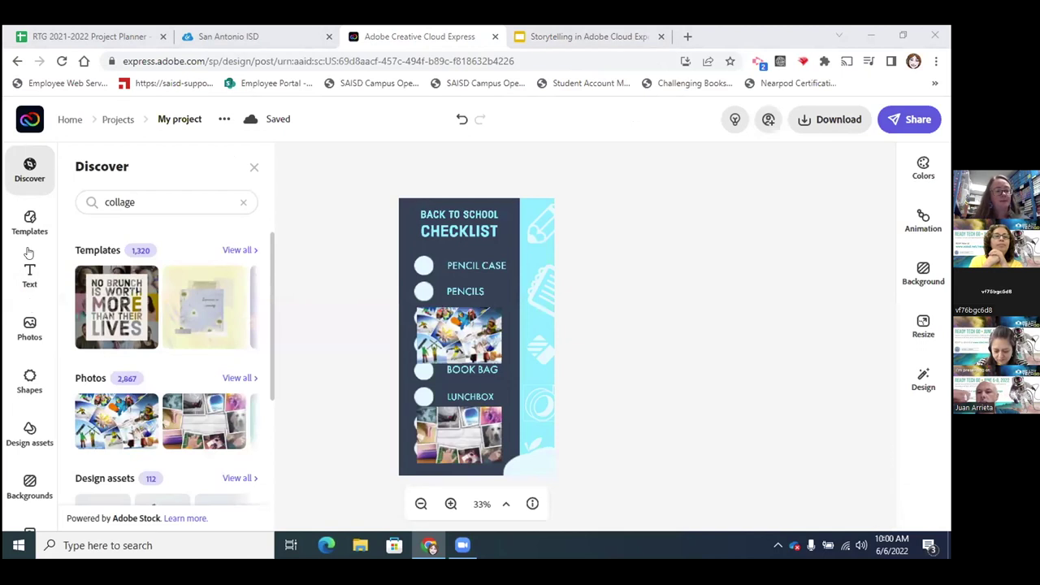
Leave the Back to School Checklist project and return to the home page with the new project types.
left_click(113, 122)
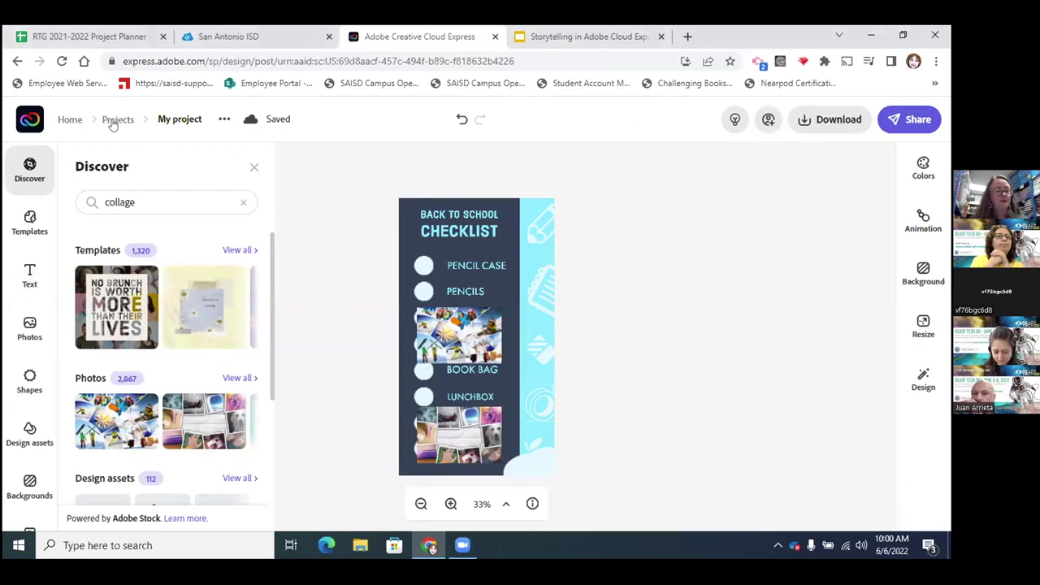
mouse_move(170, 307)
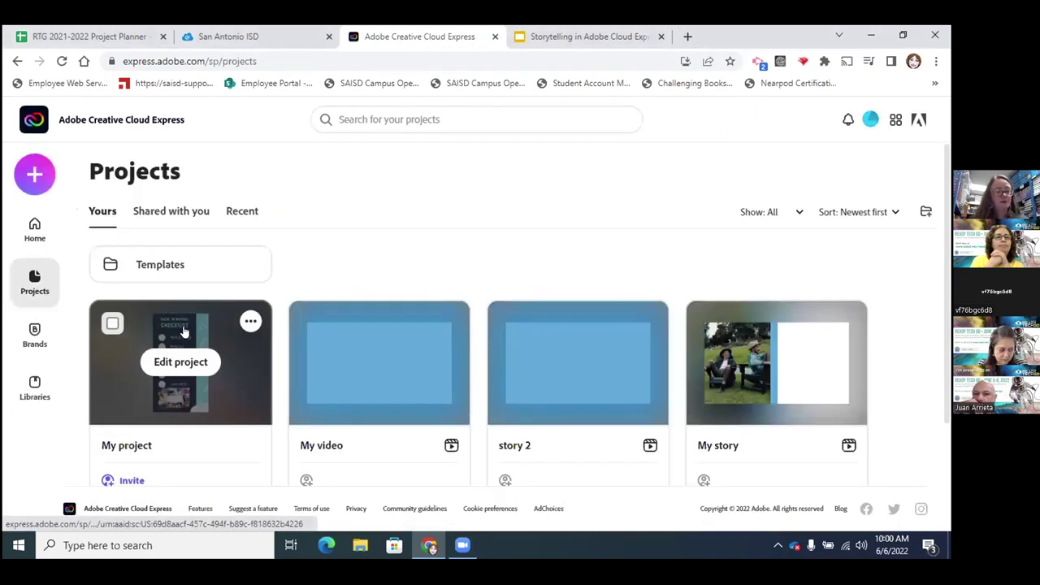
left_click(35, 224)
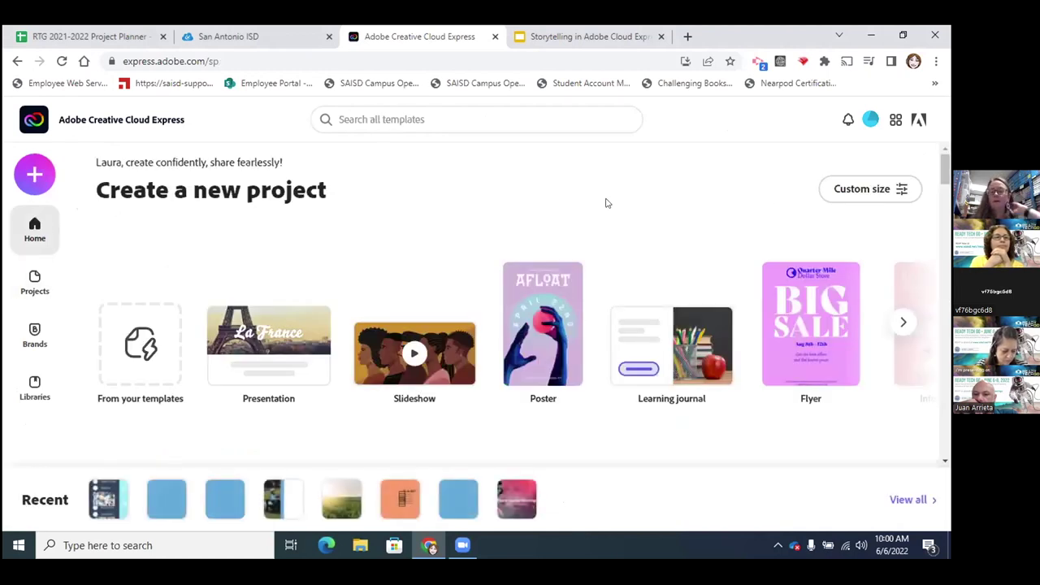
Try a new flyer project with the Elina's Beauty Parlour advertisement template, and discard it without saving.
left_click(800, 308)
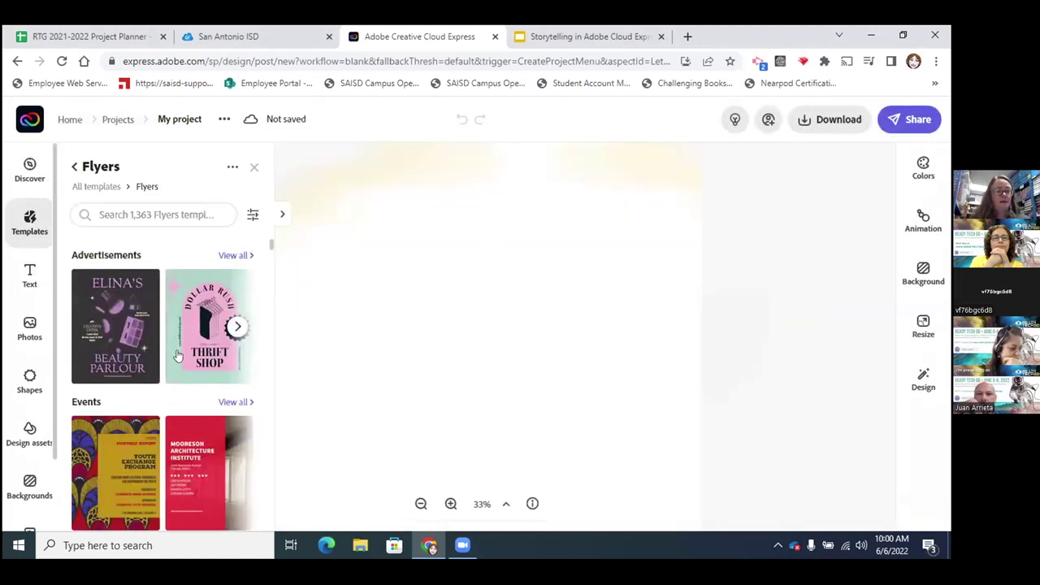
left_click(112, 332)
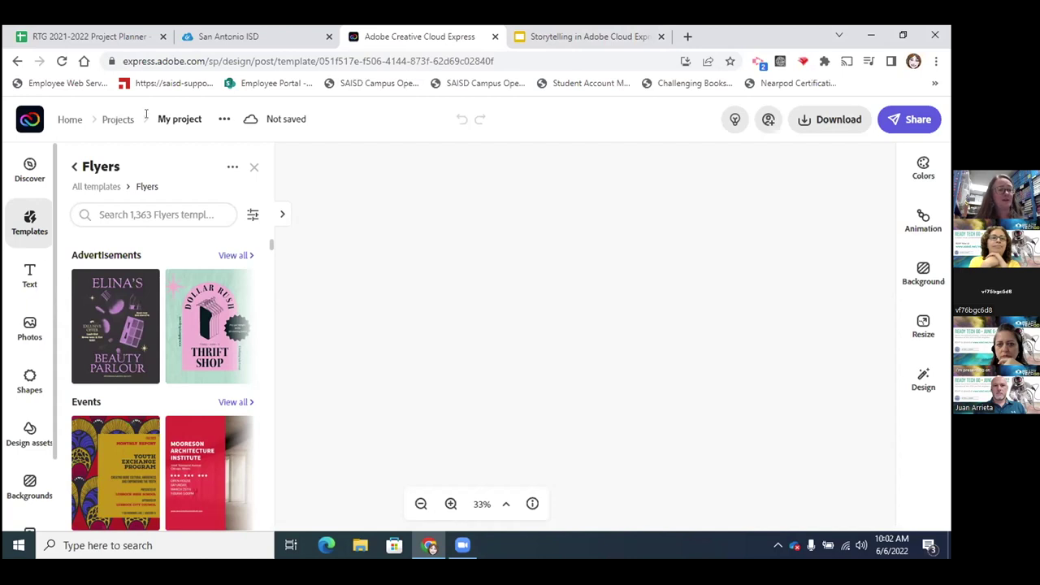
left_click(118, 120)
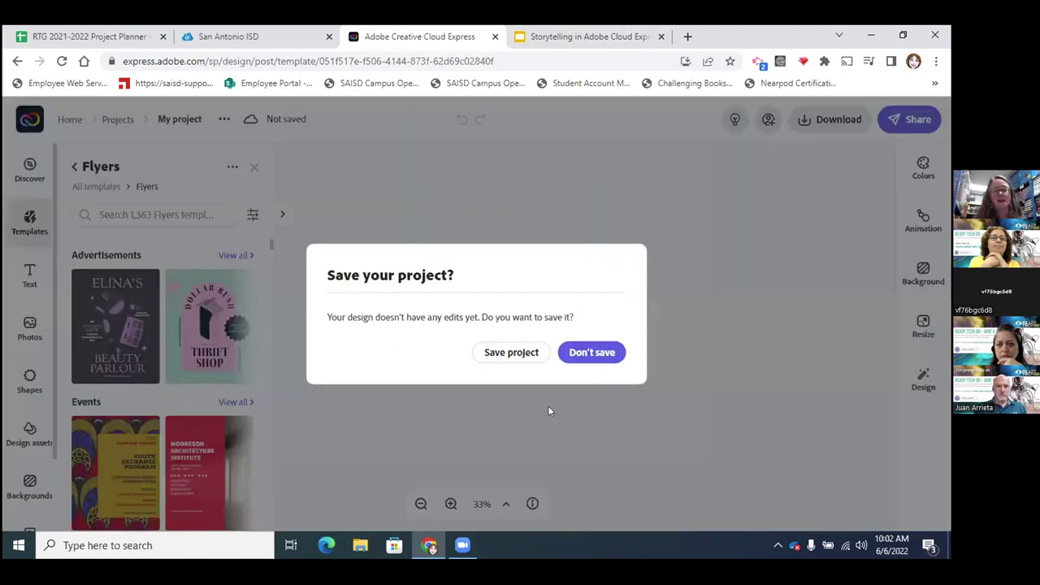
left_click(581, 355)
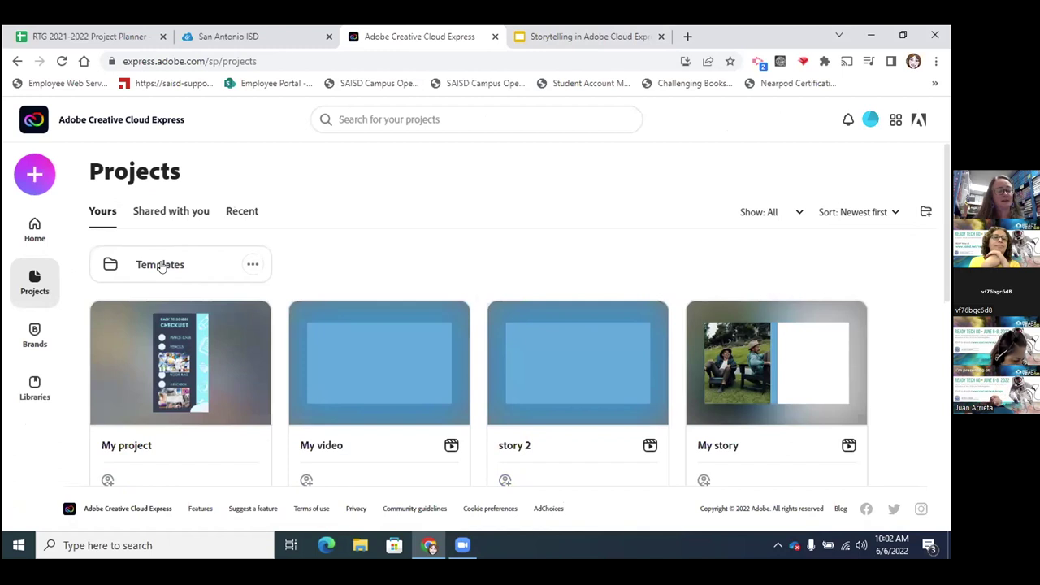
Create a new library named Team 4th grade.
left_click(33, 388)
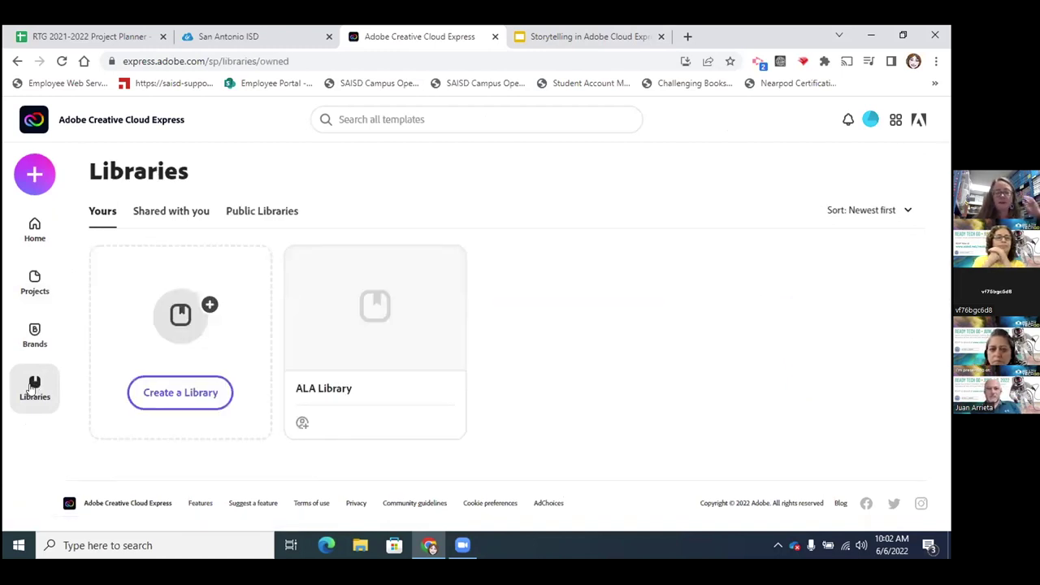
mouse_move(330, 388)
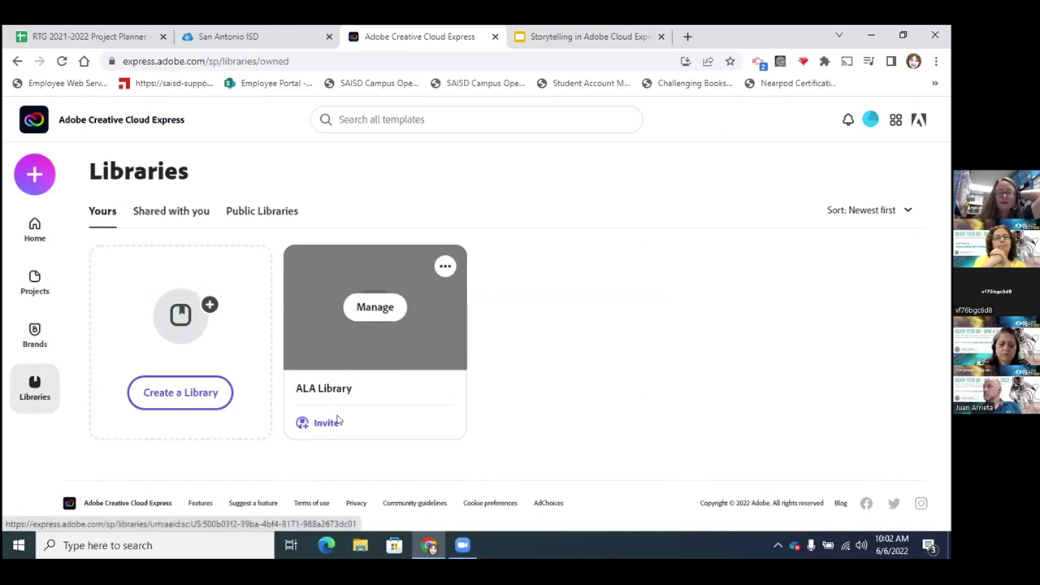
left_click(172, 394)
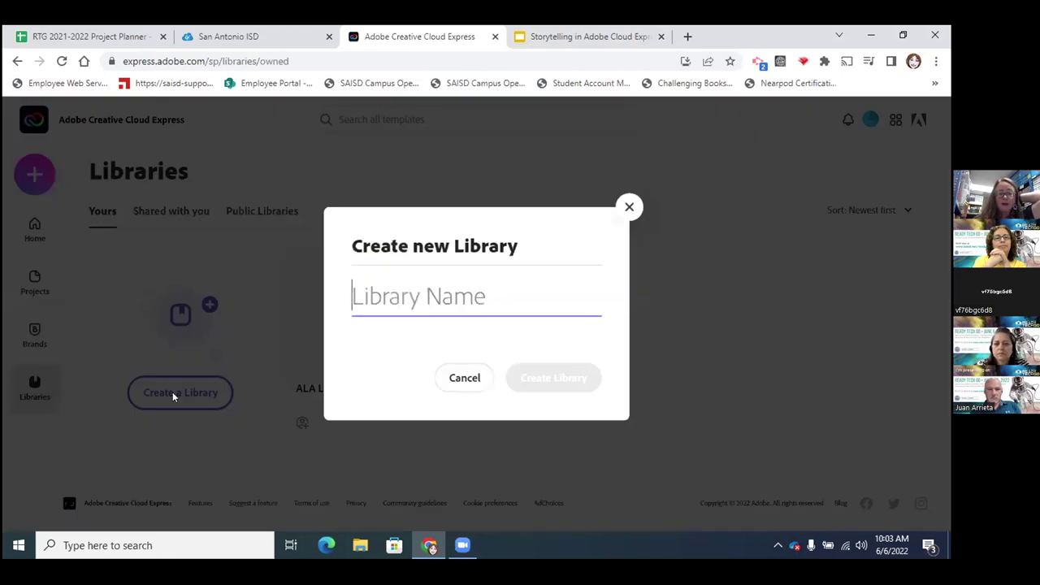
type("Te")
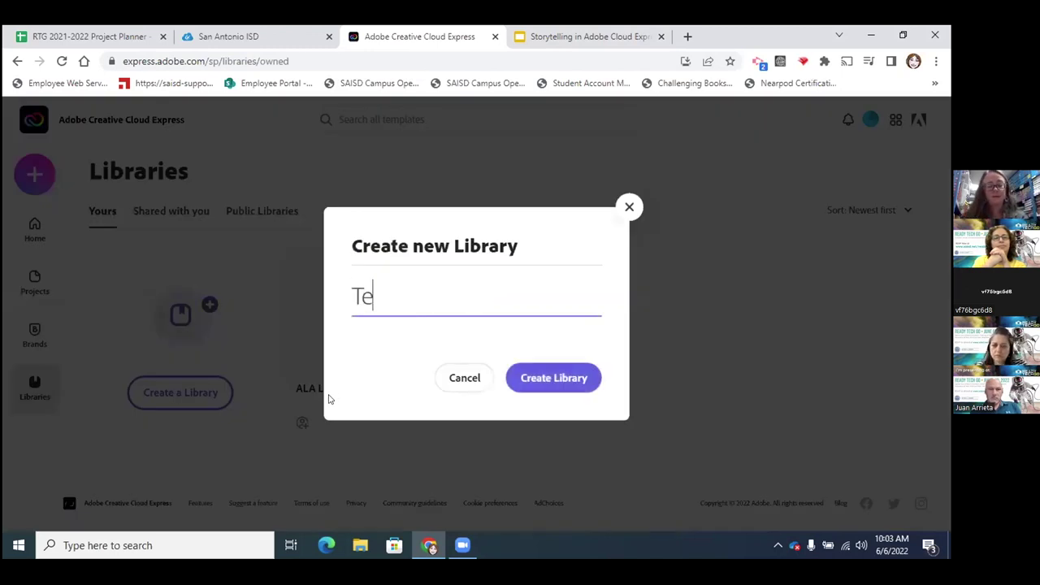
type("am 4th grade")
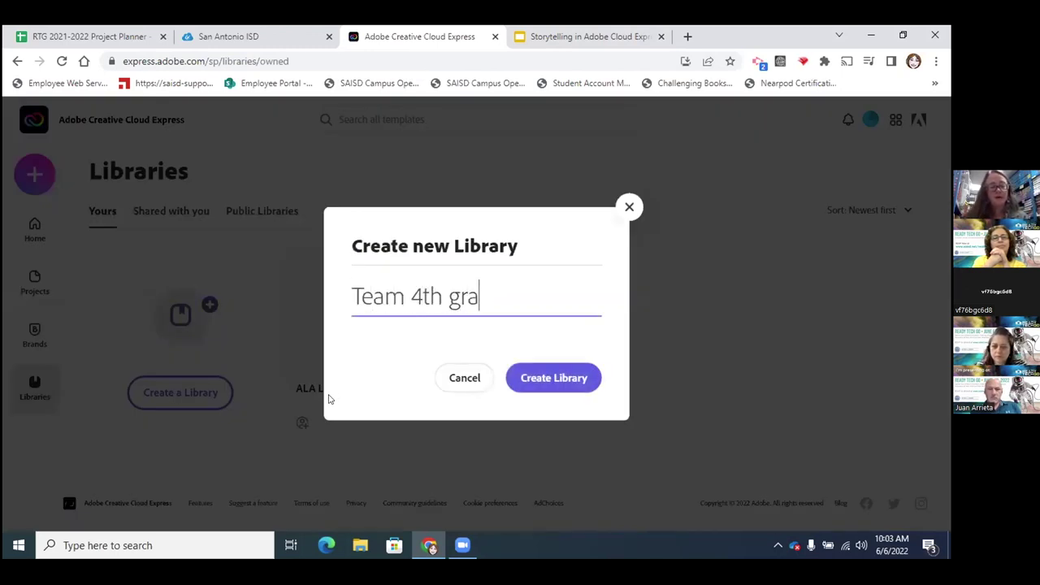
left_click(566, 382)
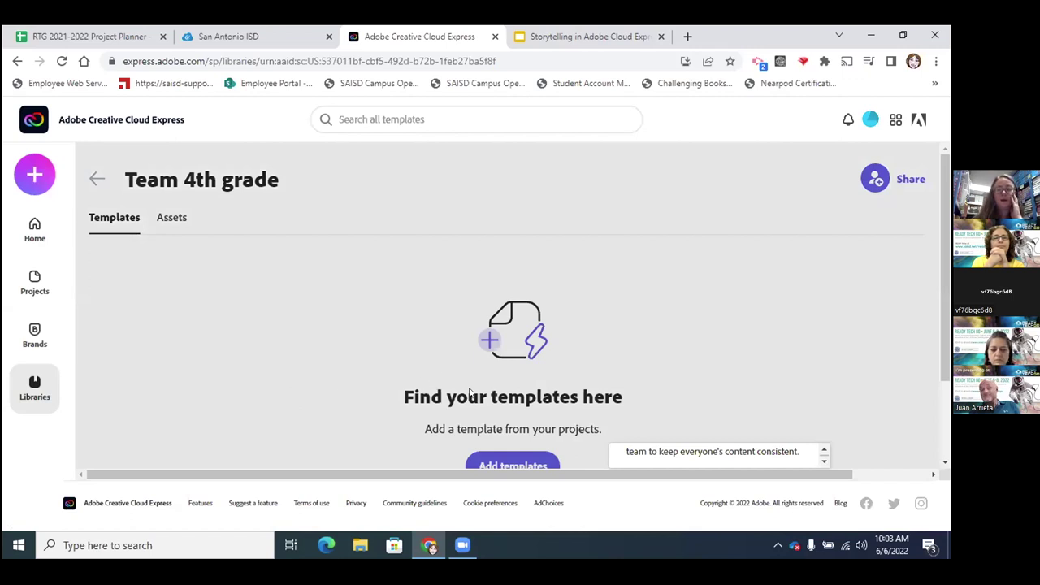
Skip the guided tour of the new library and review its options for inviting people.
scroll(395, 373, "down", 1)
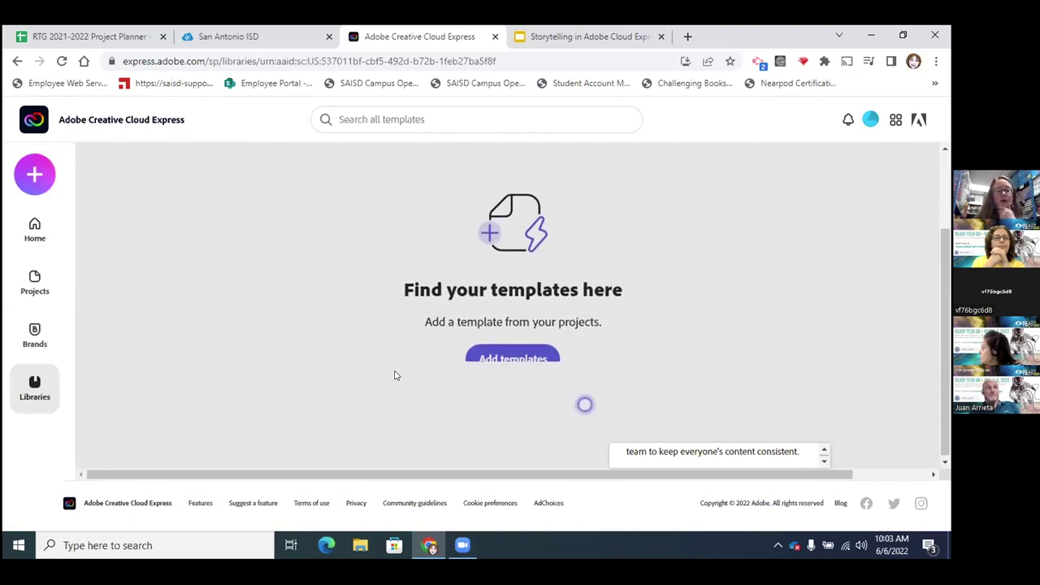
scroll(488, 354, "up", 1)
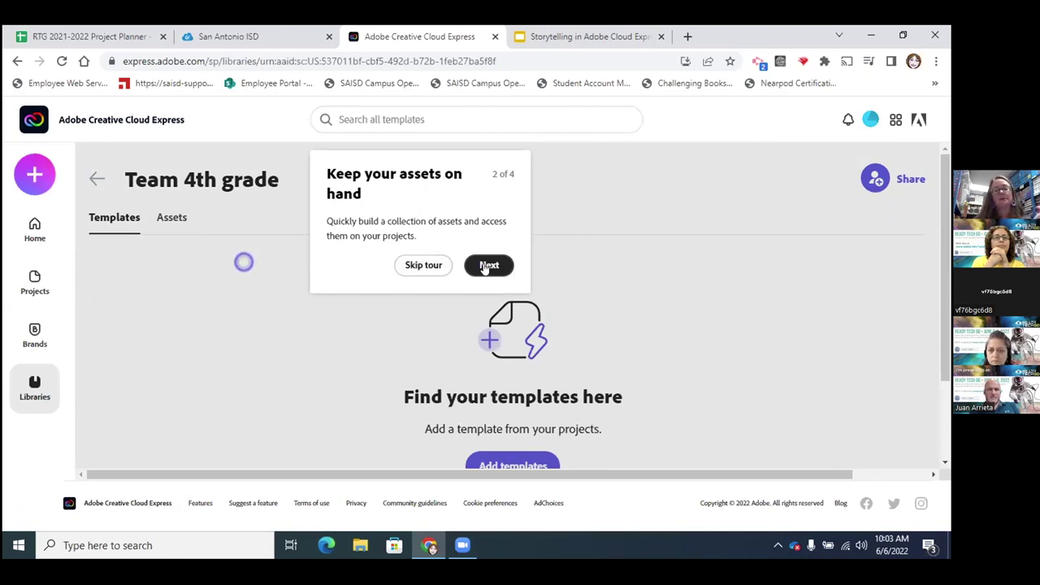
left_click(421, 266)
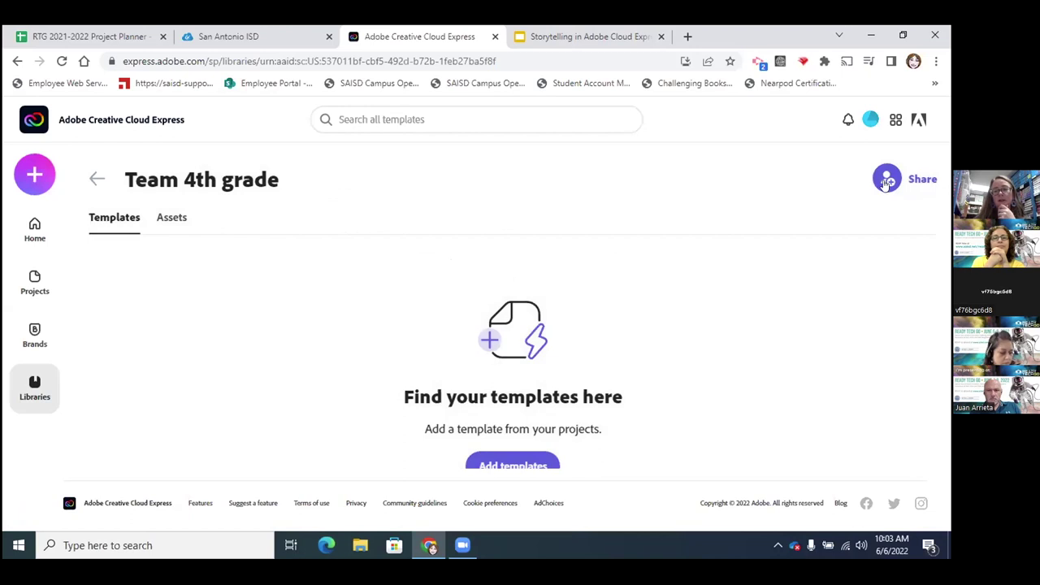
left_click(902, 185)
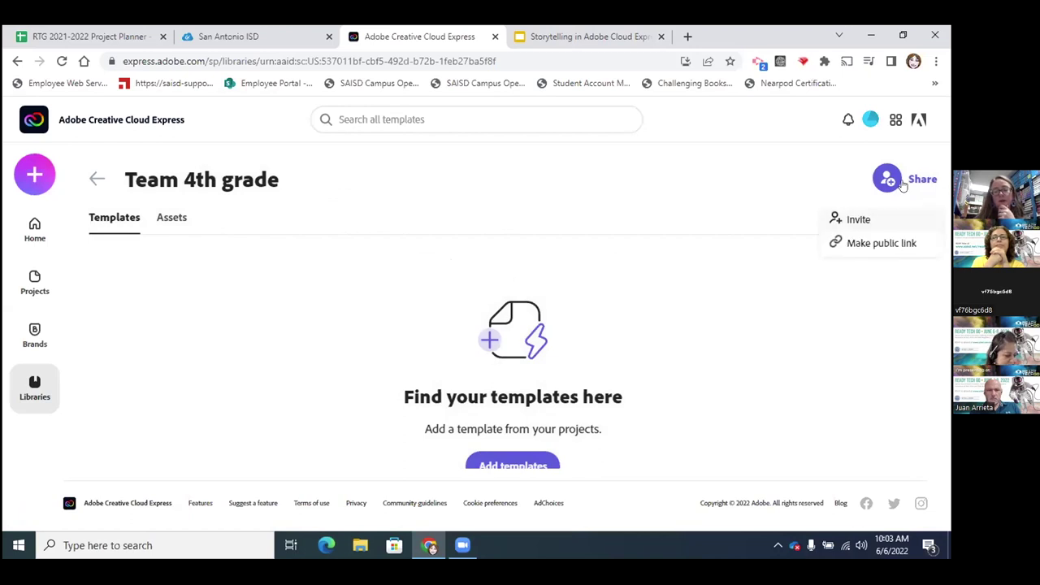
left_click(875, 225)
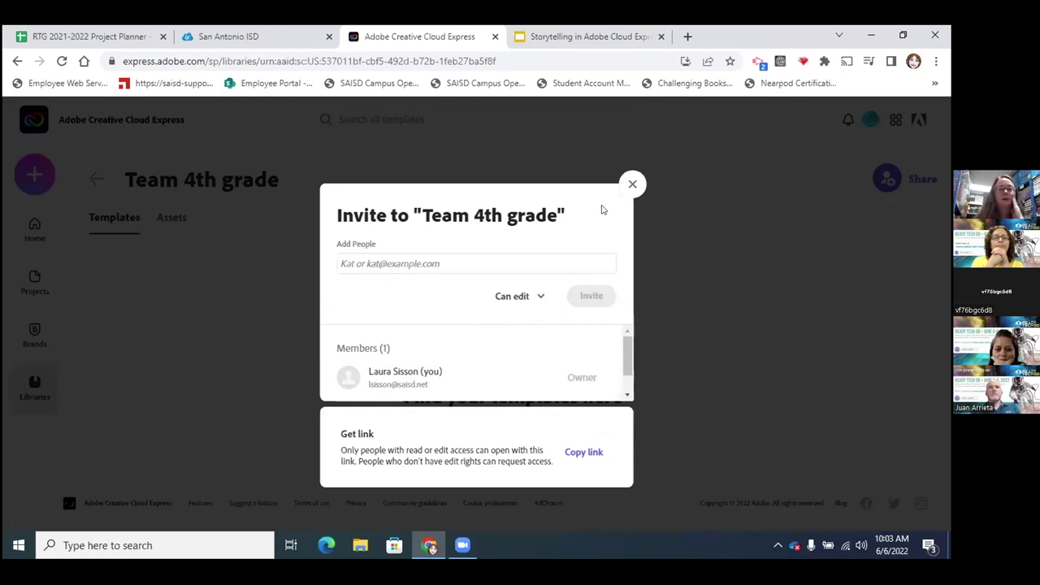
left_click(632, 185)
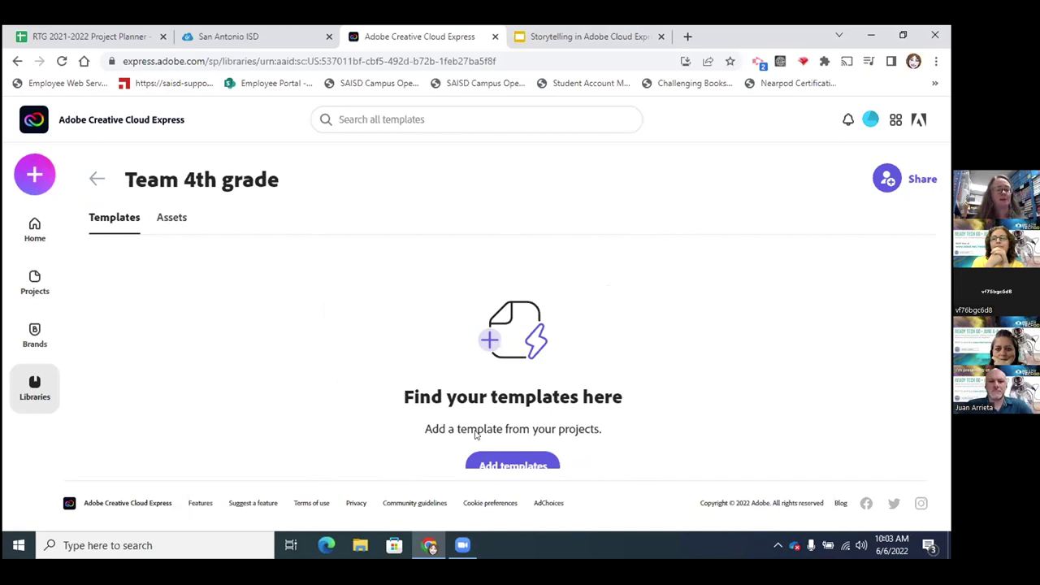
Switch to the Storytelling in Adobe Cloud Express presentation in Google Slides and present it from the Ideas slide to More Tips and Resources.
left_click(464, 547)
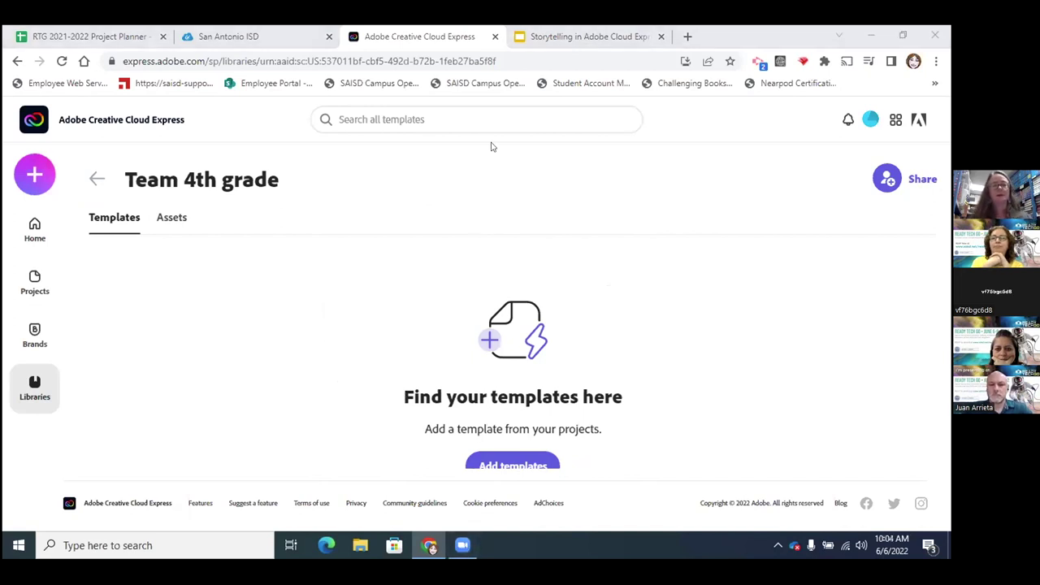
left_click(553, 38)
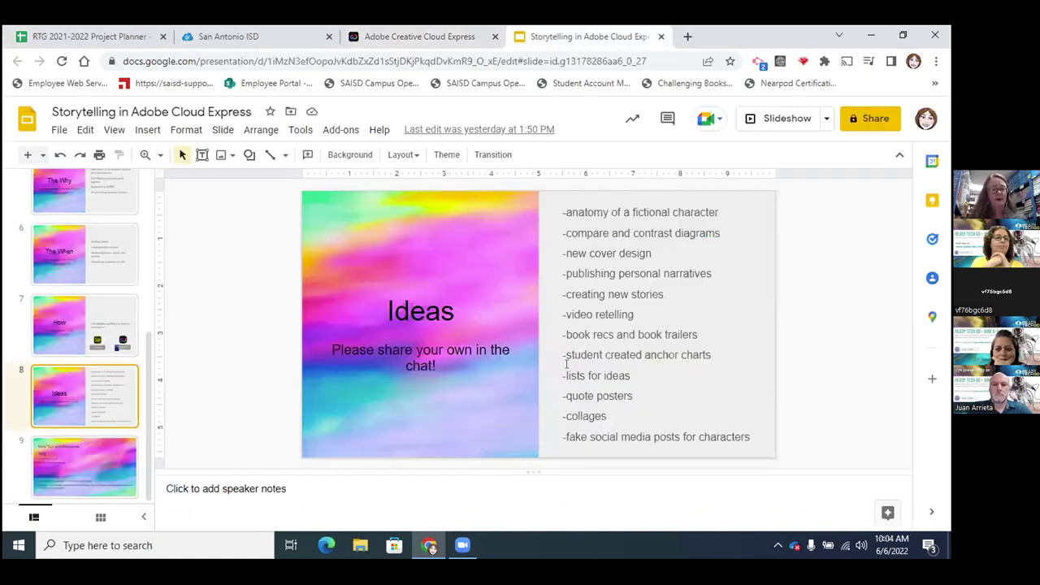
left_click(596, 372)
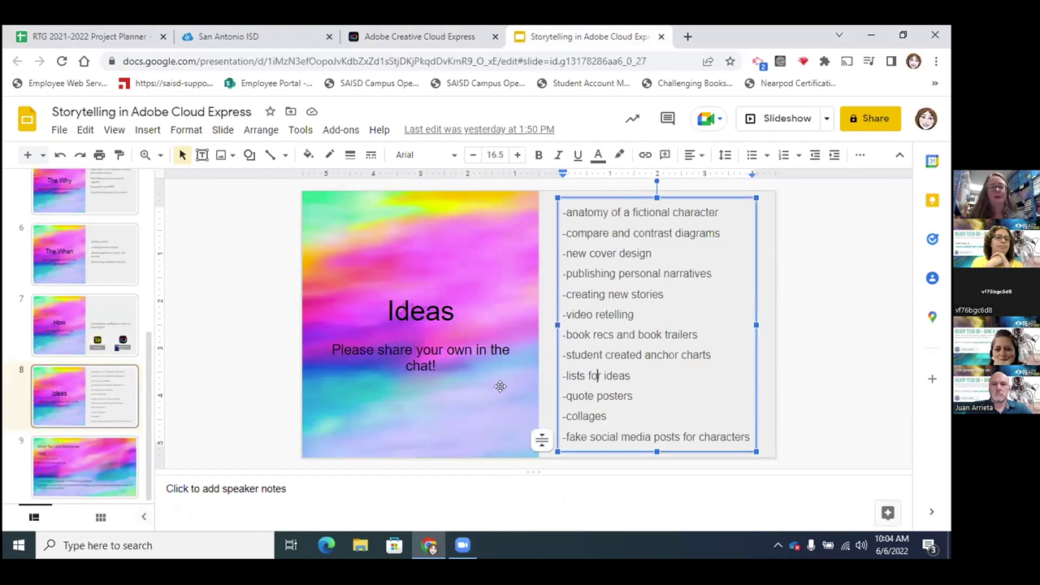
left_click(768, 119)
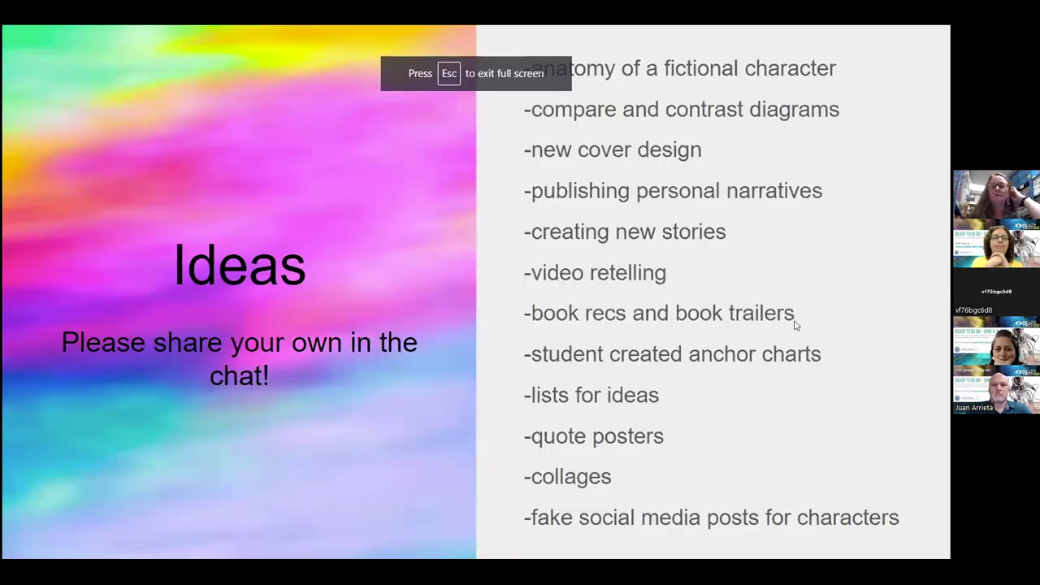
left_click(794, 352)
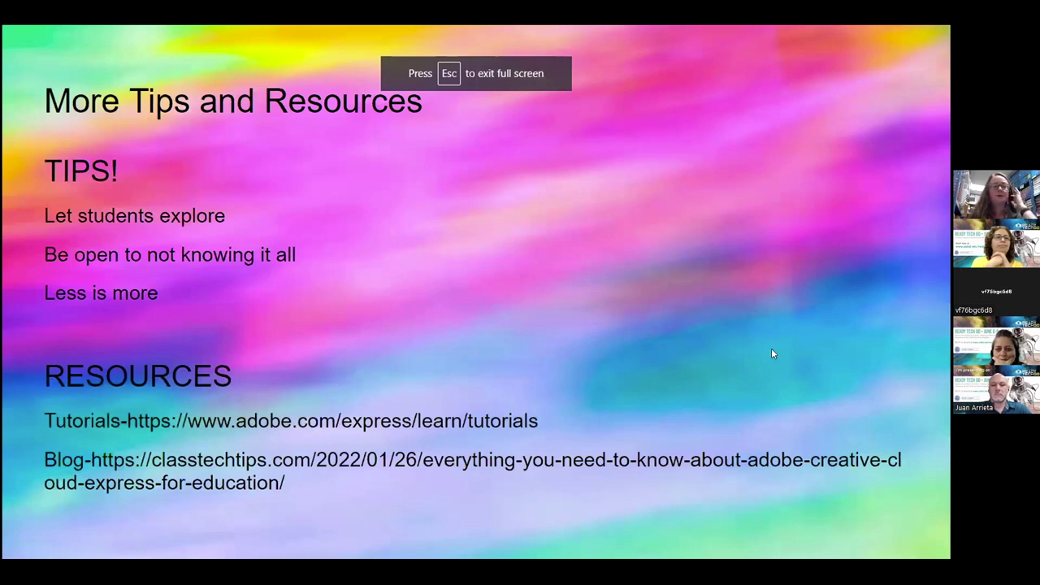